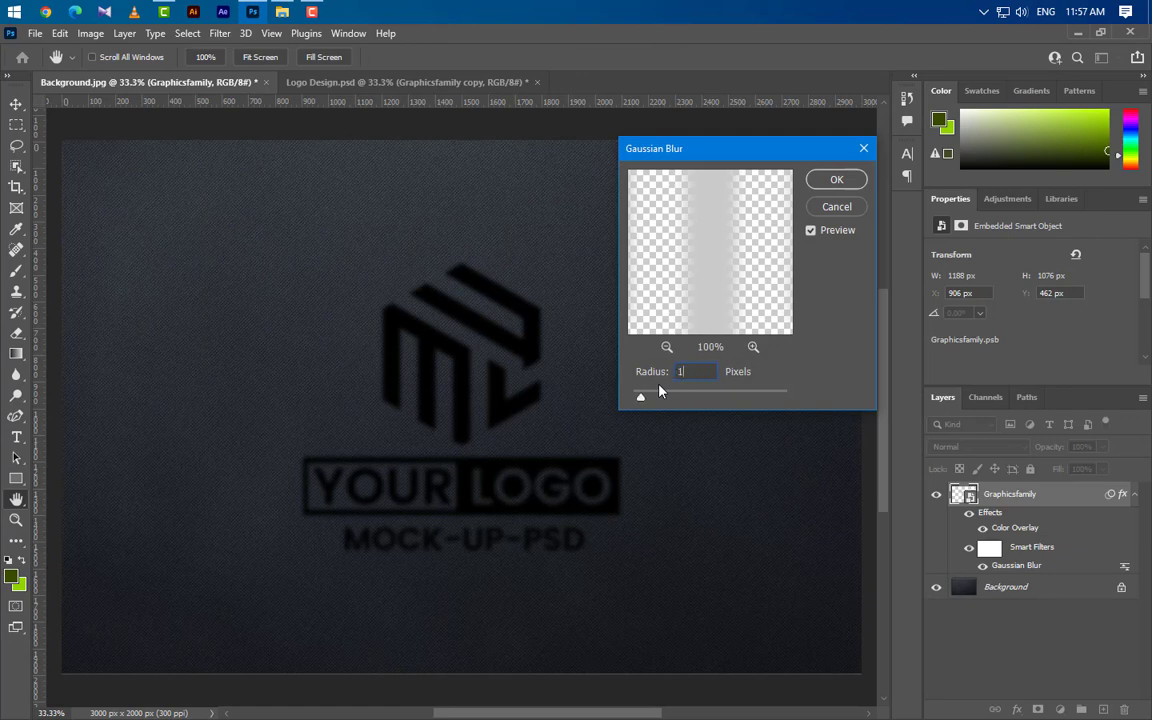
Apply the 18-pixel Gaussian Blur and add a Motion Blur at 90° with a distance of 150 pixels to the Graphicsfamily layer.
{"action": "left_click", "coordinate": [829, 180]}
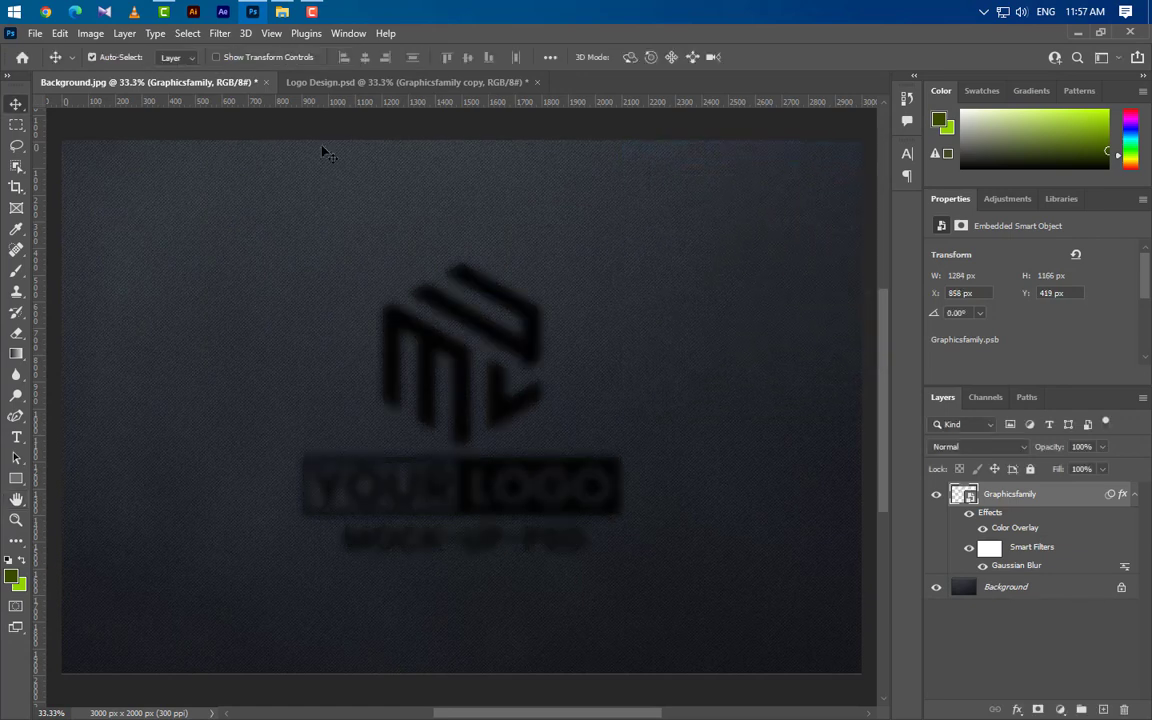
{"action": "left_click", "coordinate": [224, 35]}
{"action": "mouse_move", "coordinate": [356, 236]}
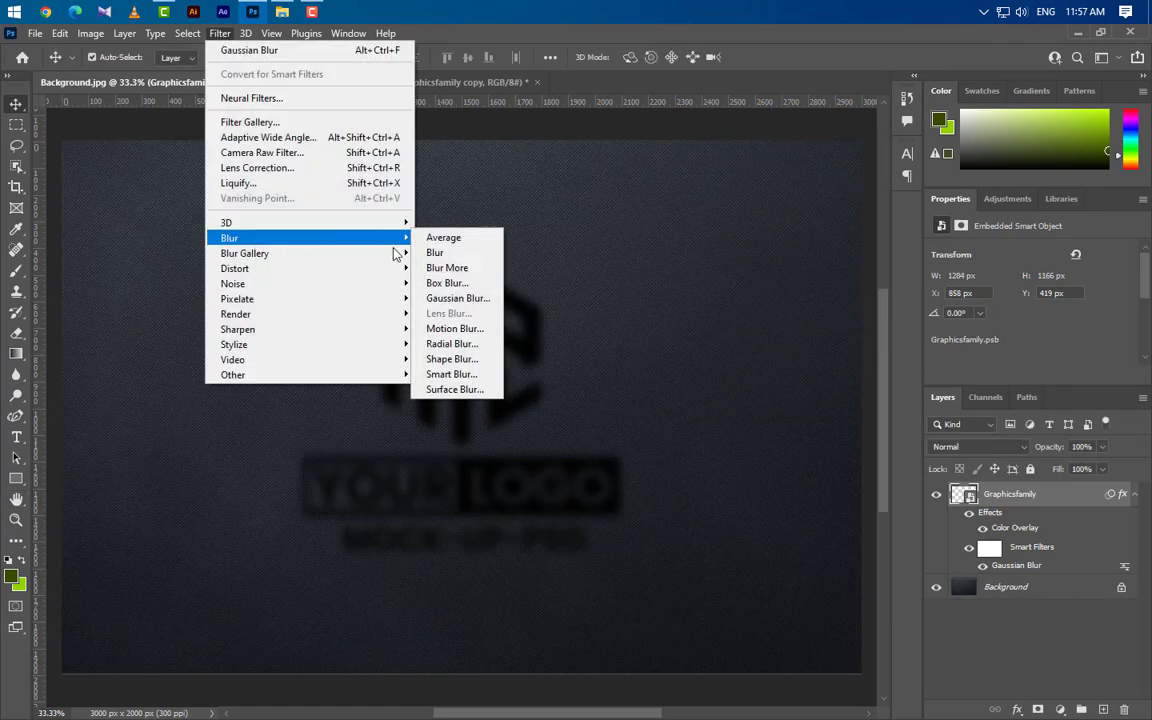
{"action": "left_click", "coordinate": [440, 331]}
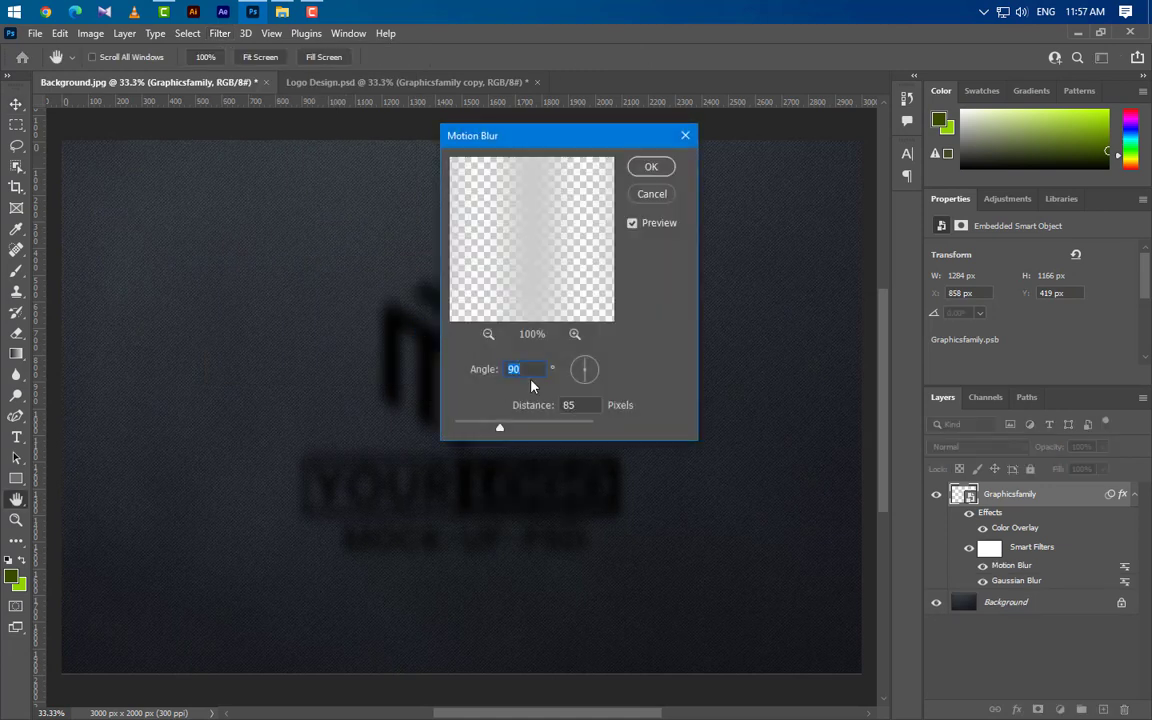
{"action": "key", "text": "Tab"}
{"action": "type", "text": "150"}
{"action": "left_click", "coordinate": [651, 167]}
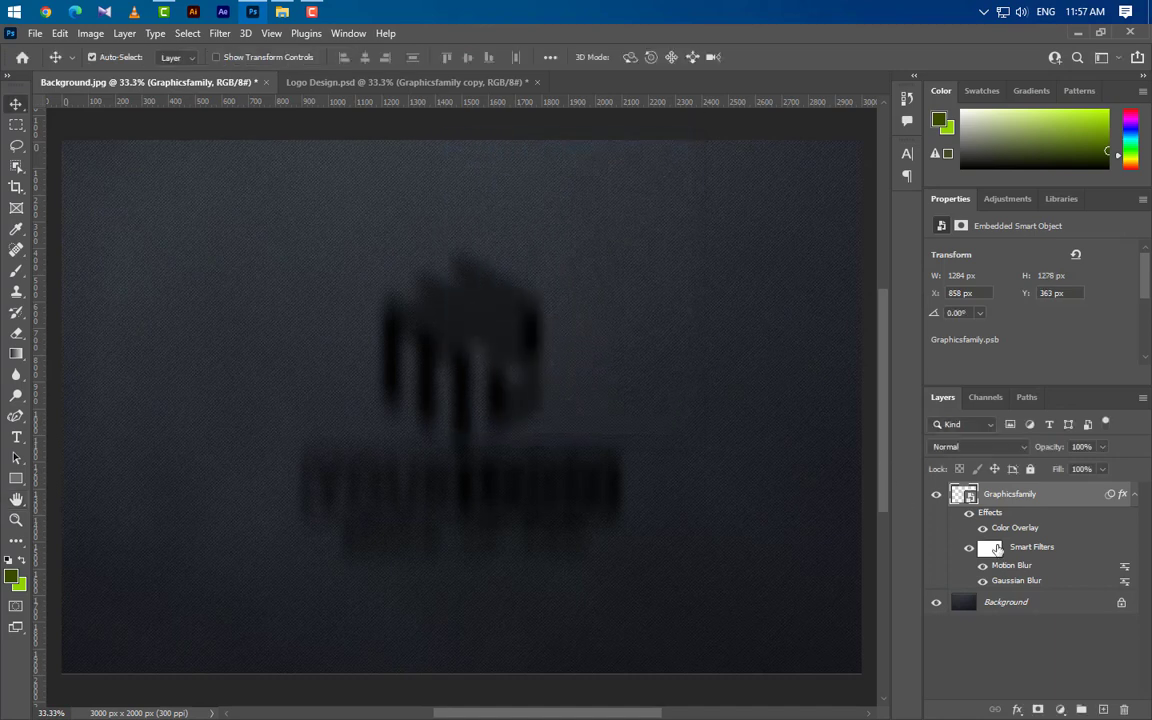
Collapse the Graphicsfamily layer's effects and set the layer opacity to 50%.
{"action": "left_click", "coordinate": [1134, 494]}
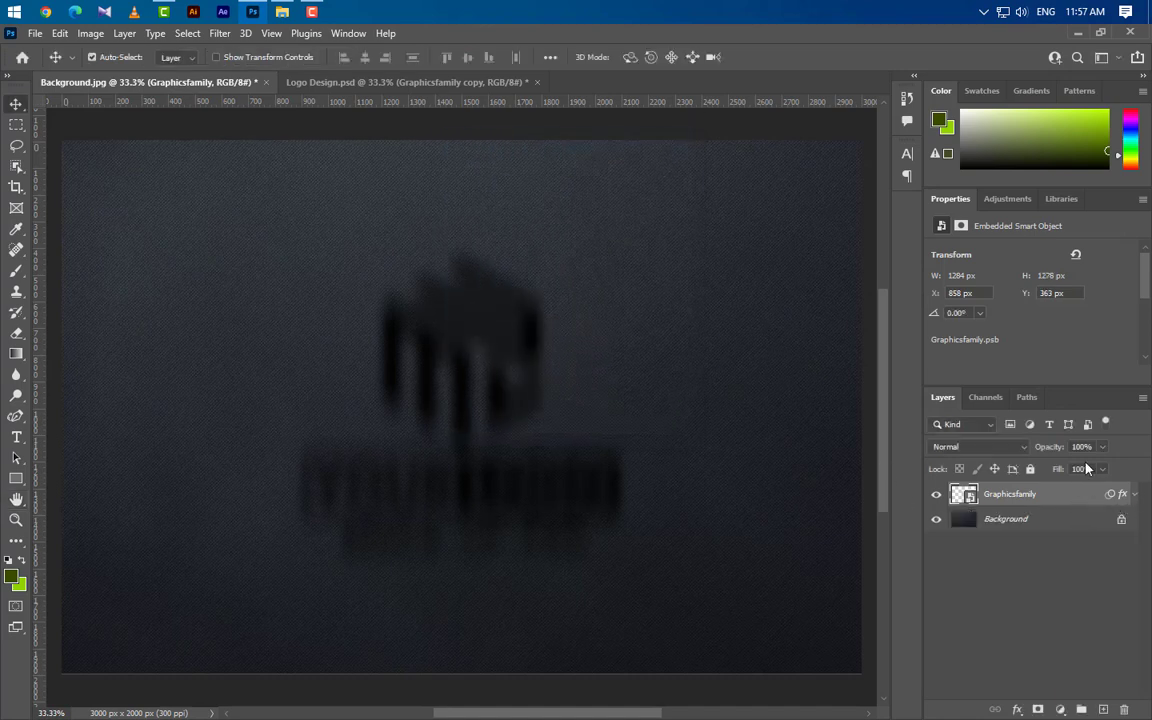
{"action": "left_click", "coordinate": [1083, 447]}
{"action": "type", "text": "50"}
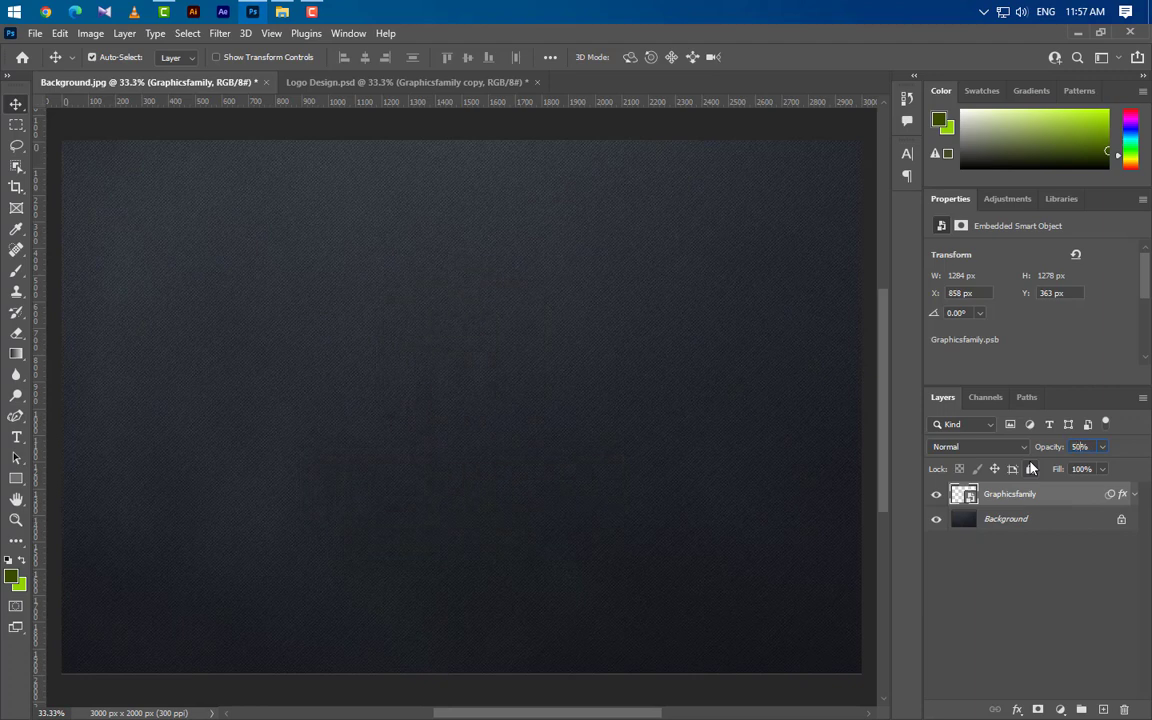
Duplicate the Graphicsfamily layer in the same document and set the duplicate's opacity to 35%.
{"action": "right_click", "coordinate": [1060, 494]}
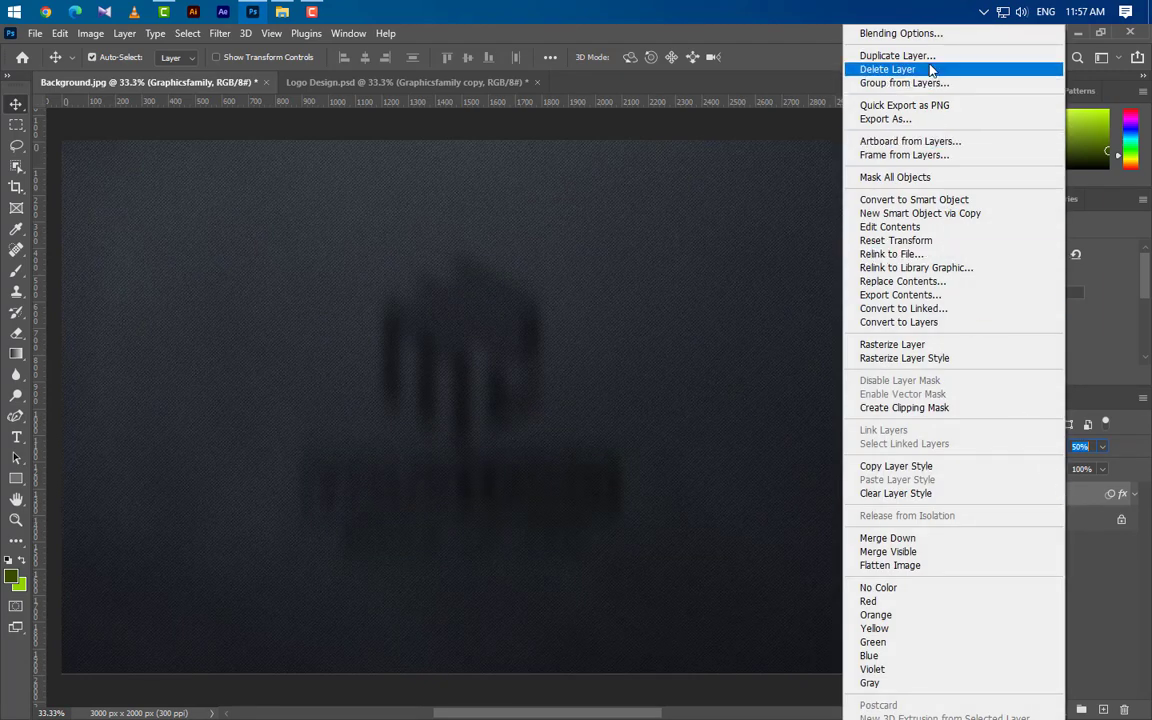
{"action": "left_click", "coordinate": [895, 56]}
{"action": "left_click", "coordinate": [709, 215]}
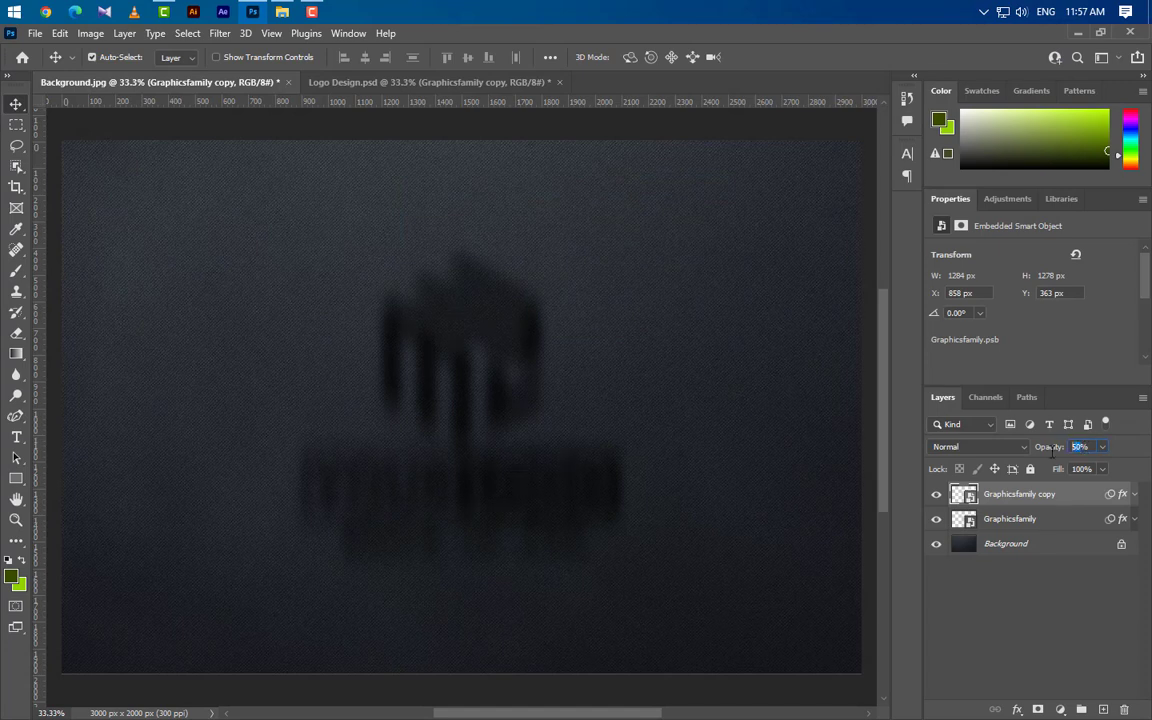
{"action": "type", "text": "3"}
{"action": "key", "text": "Return"}
Set the Motion Blur distance of the Graphicsfamily copy layer to 30 pixels.
{"action": "left_click", "coordinate": [1134, 494]}
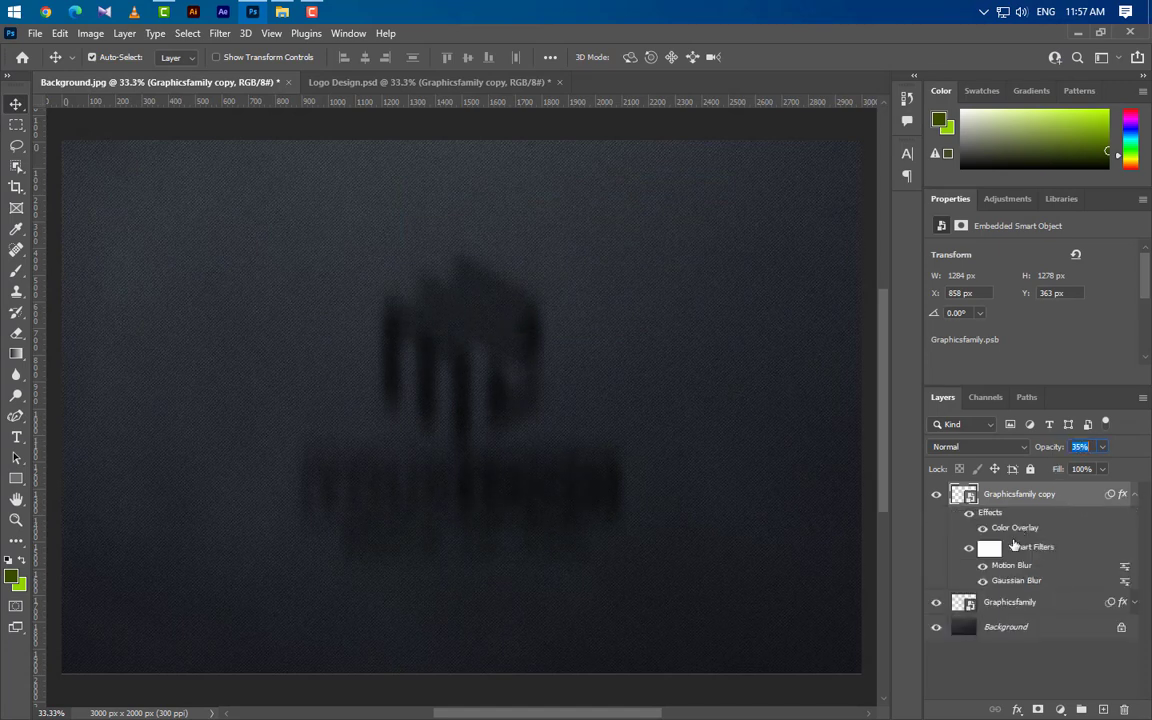
{"action": "double_click", "coordinate": [1011, 566]}
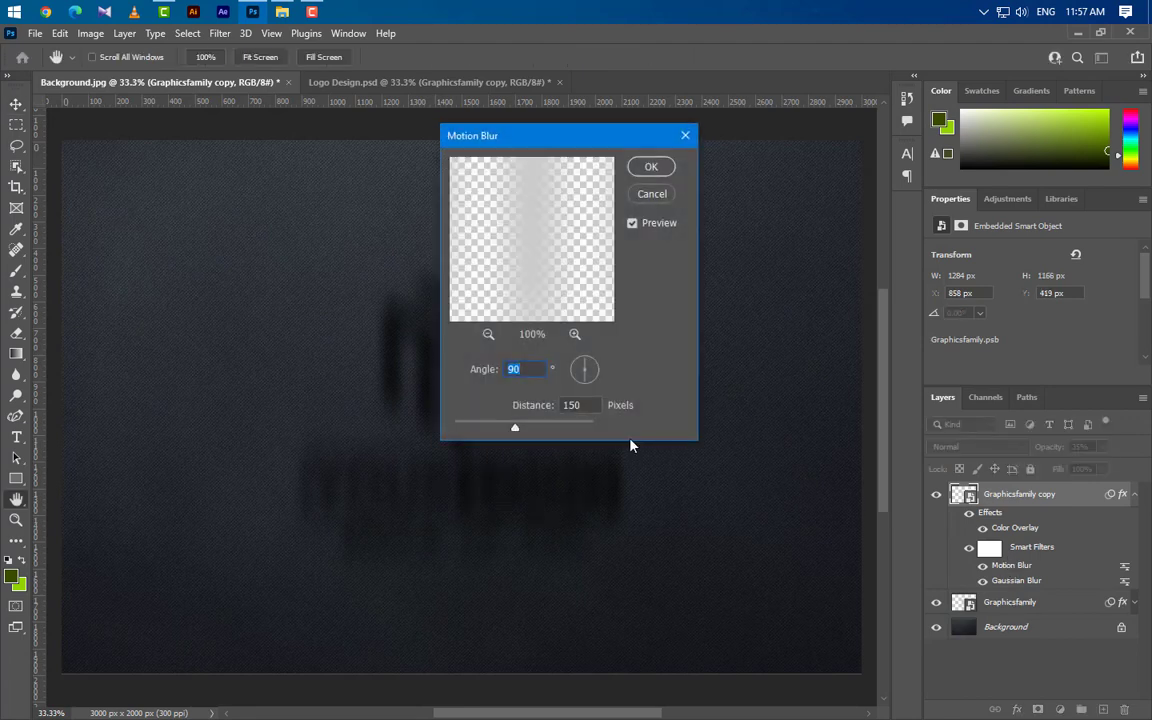
{"action": "key", "text": "Tab"}
{"action": "type", "text": "30"}
{"action": "left_click", "coordinate": [650, 167]}
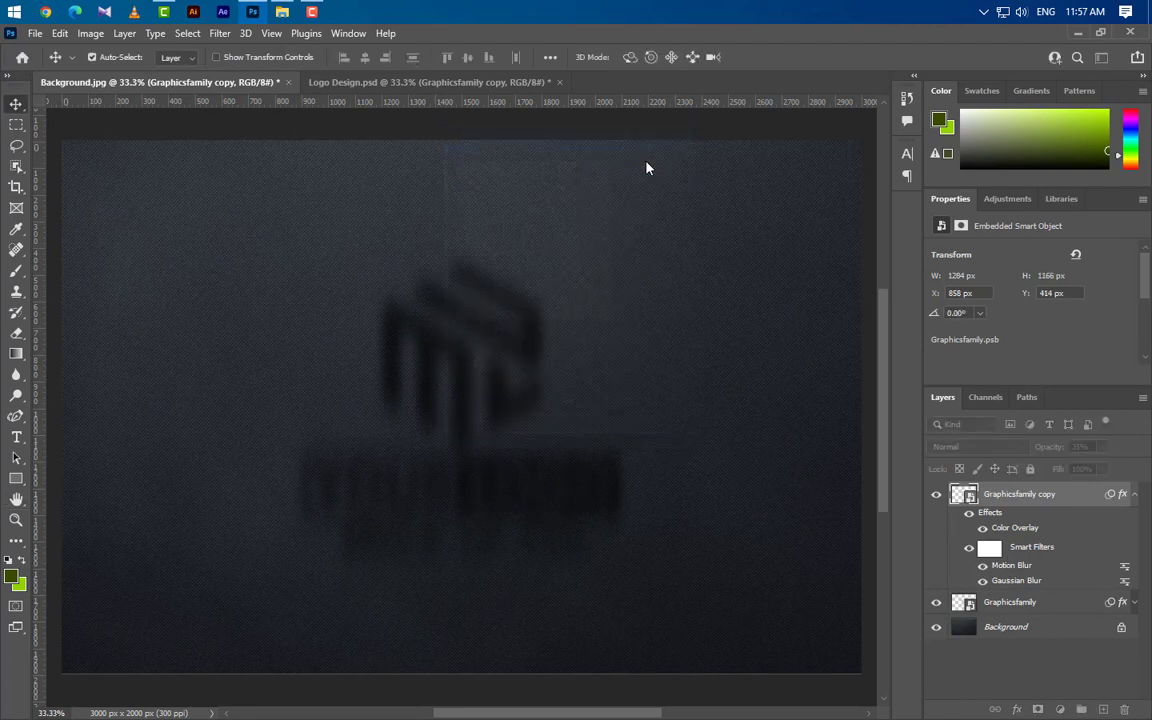
Set the Gaussian Blur radius of the Graphicsfamily copy layer to 8 pixels and collapse its effects.
{"action": "double_click", "coordinate": [1020, 582]}
{"action": "left_click", "coordinate": [590, 305]}
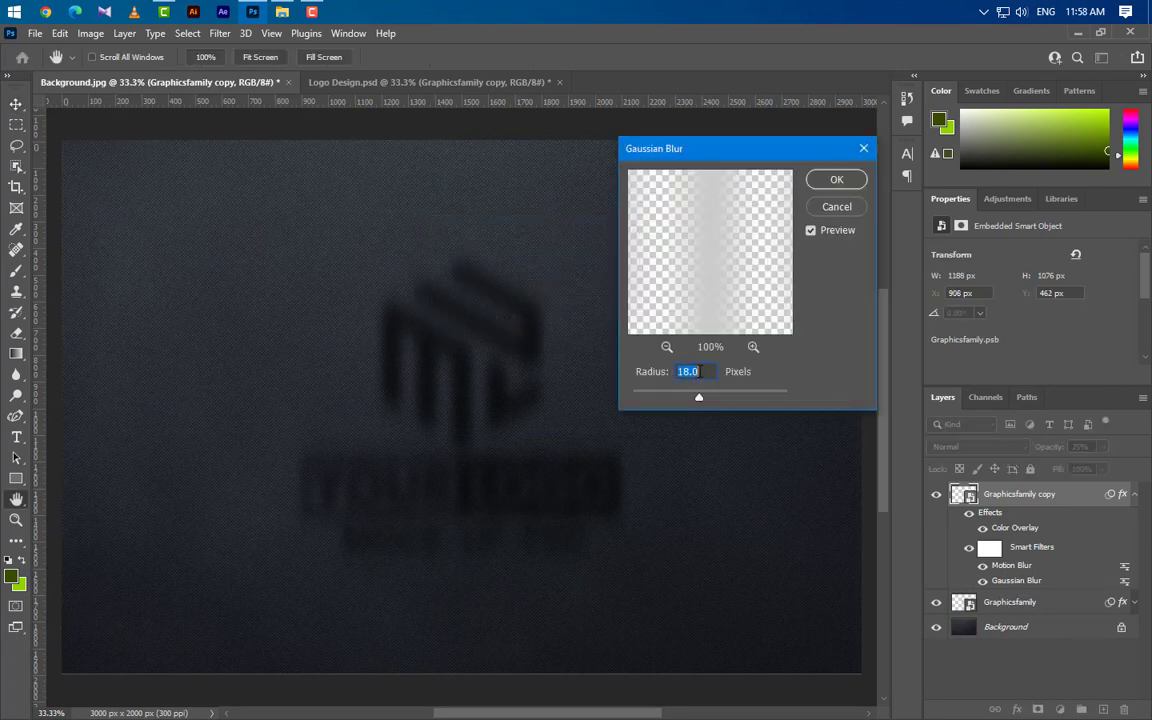
{"action": "type", "text": "8"}
{"action": "left_click", "coordinate": [838, 179]}
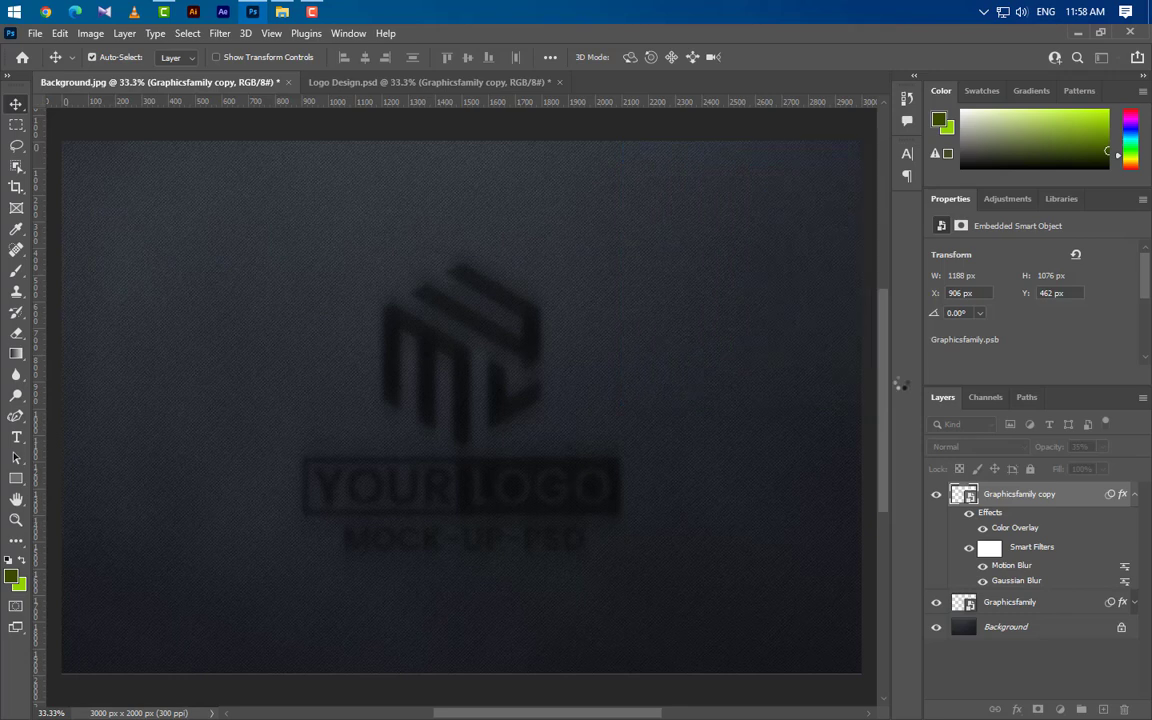
{"action": "left_click", "coordinate": [1134, 495]}
Duplicate the Graphicsfamily copy layer and clear the layer style and smart filters from the new duplicate.
{"action": "right_click", "coordinate": [1060, 500]}
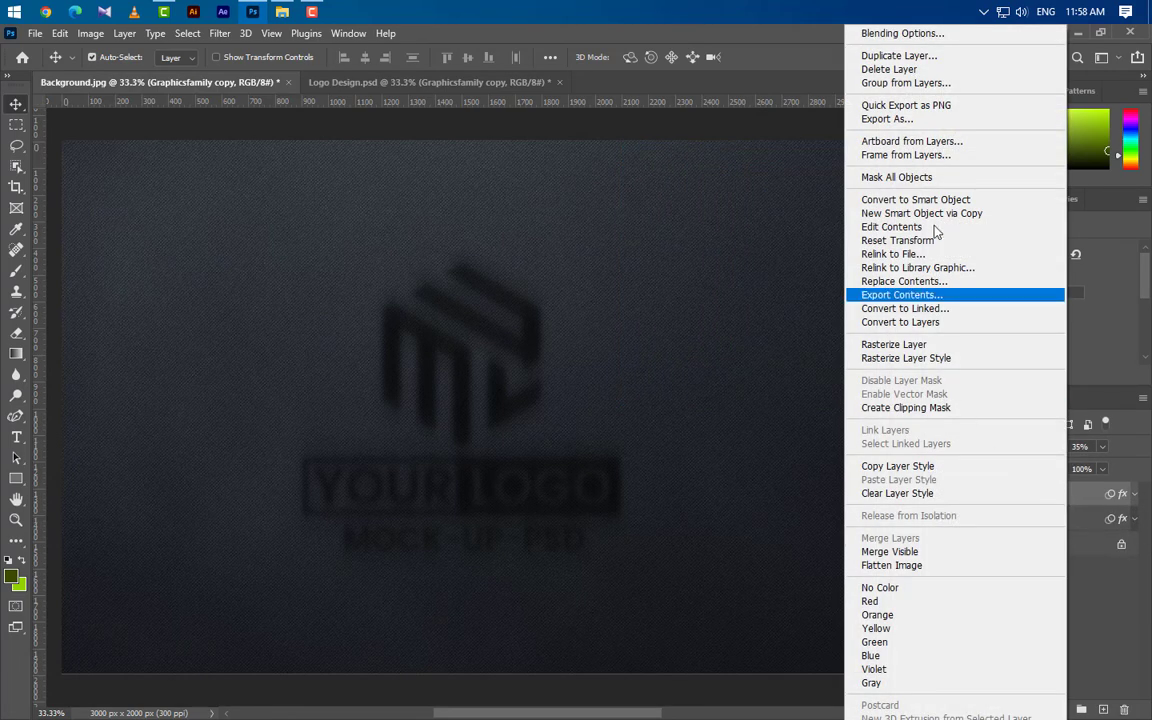
{"action": "left_click", "coordinate": [900, 56]}
{"action": "left_click", "coordinate": [636, 194]}
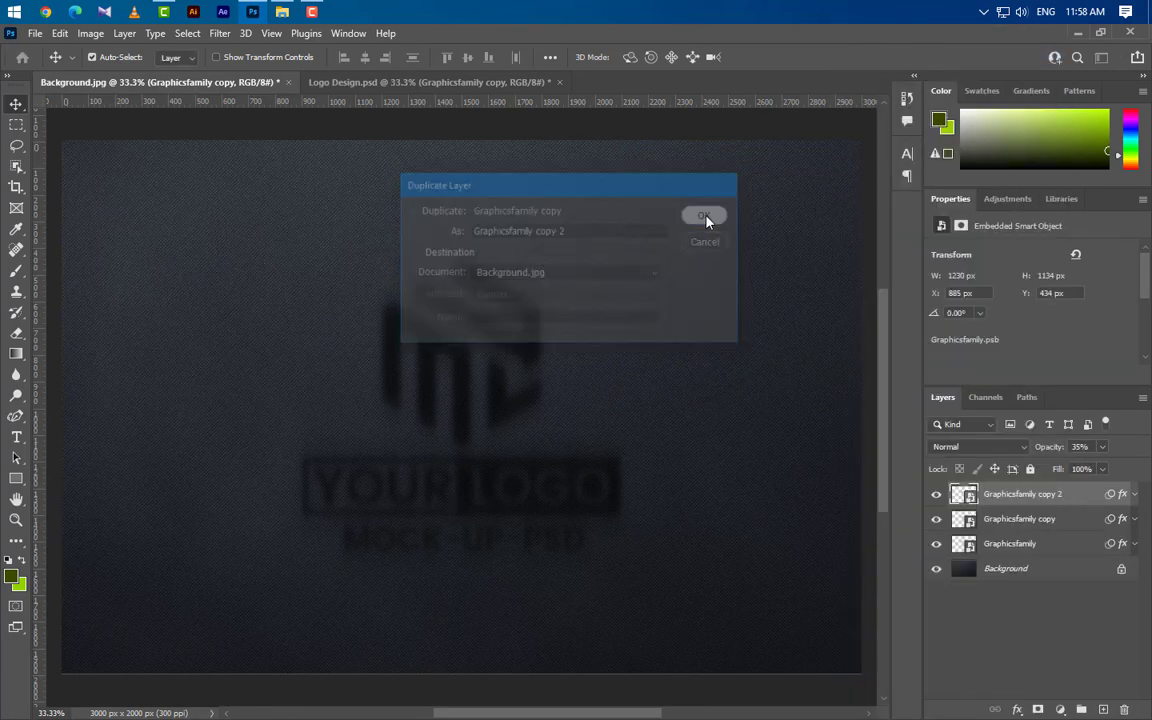
{"action": "right_click", "coordinate": [1030, 494]}
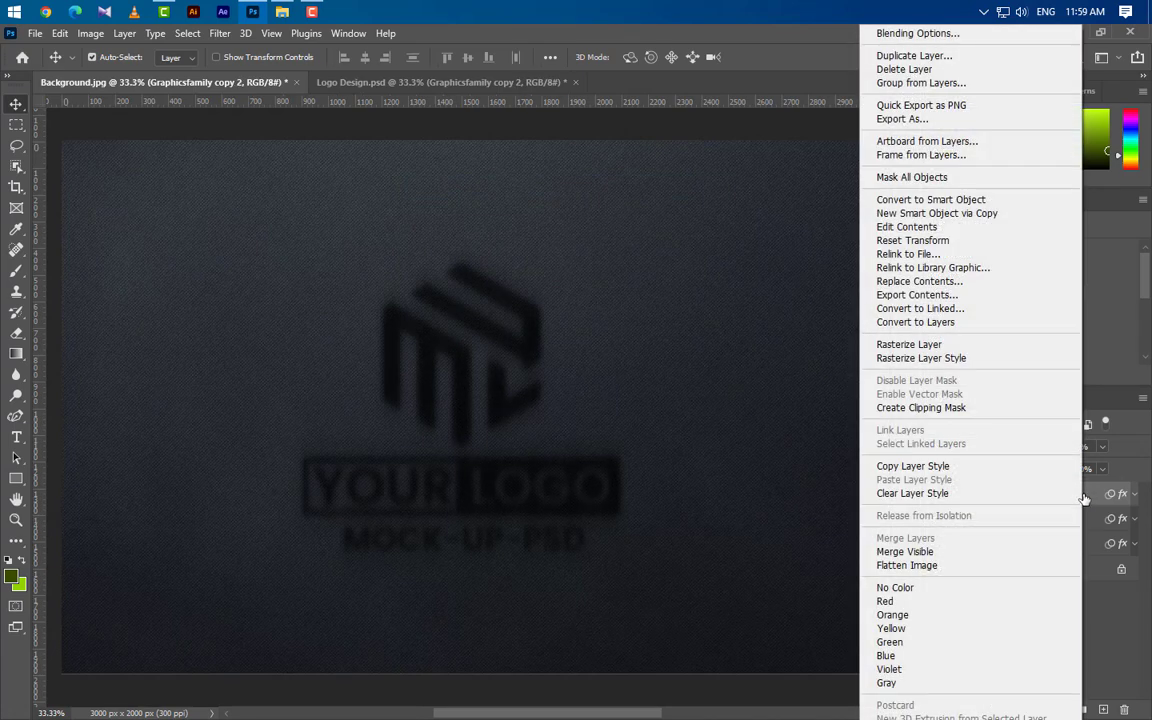
{"action": "left_click", "coordinate": [912, 493]}
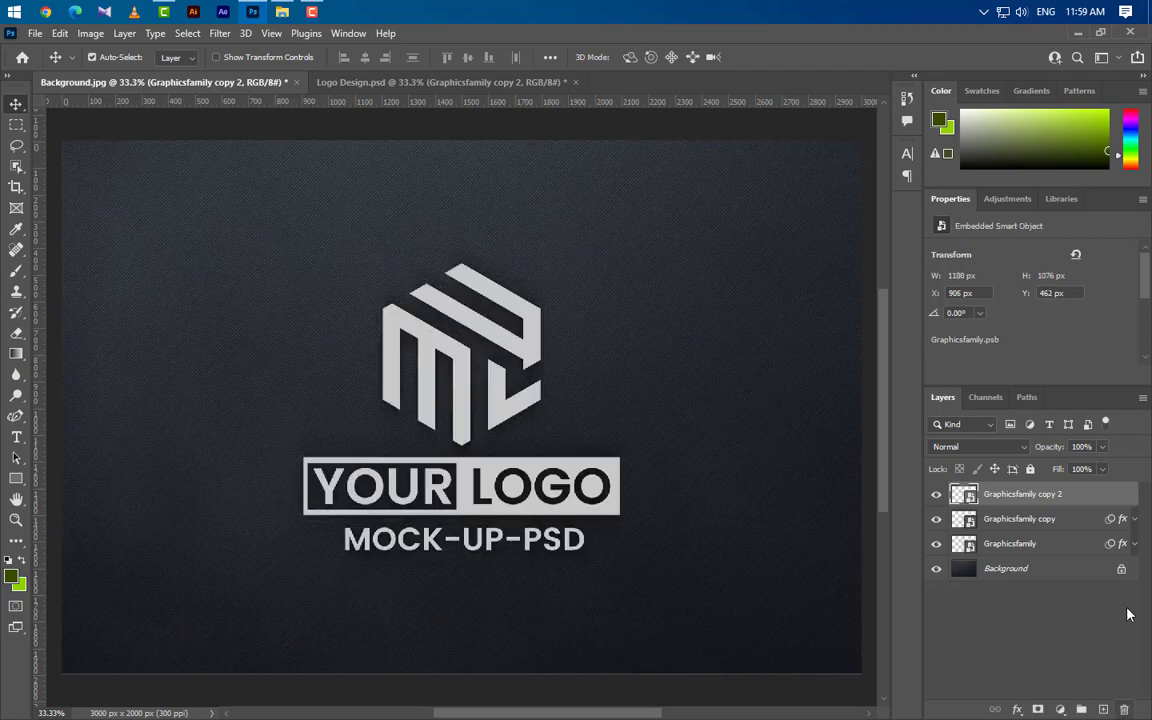
Add a black Color Overlay in Normal mode at 100% opacity to the Graphicsfamily copy 2 layer.
{"action": "right_click", "coordinate": [1096, 499]}
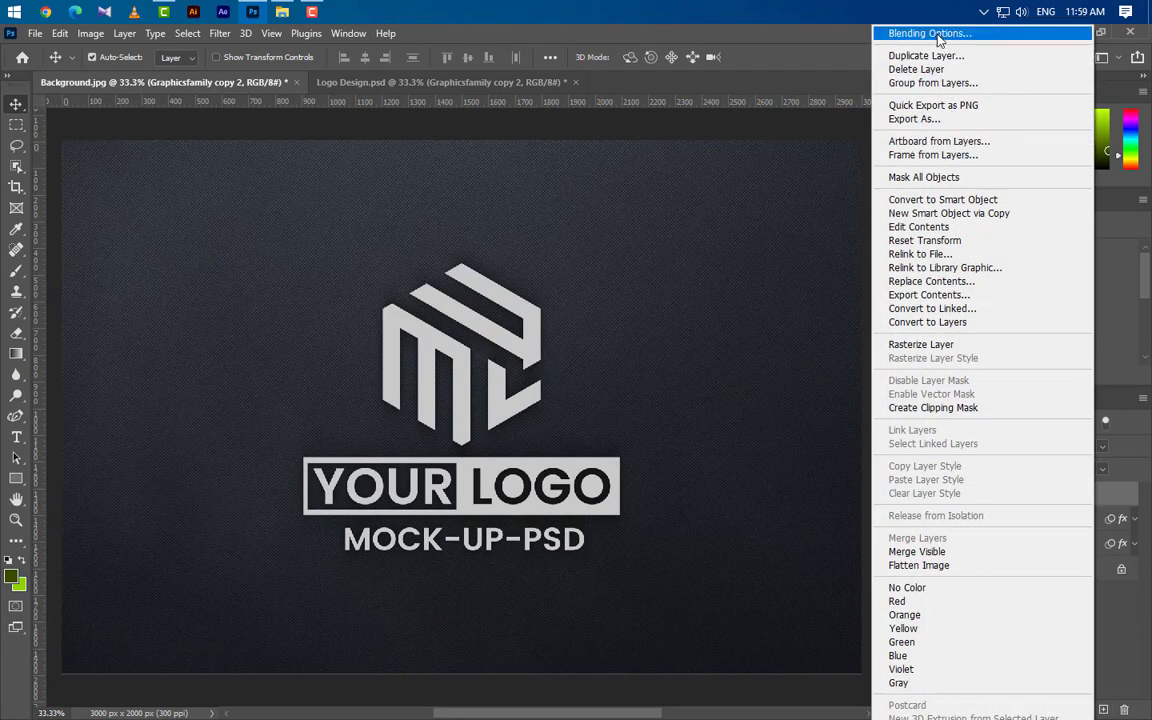
{"action": "left_click", "coordinate": [938, 37]}
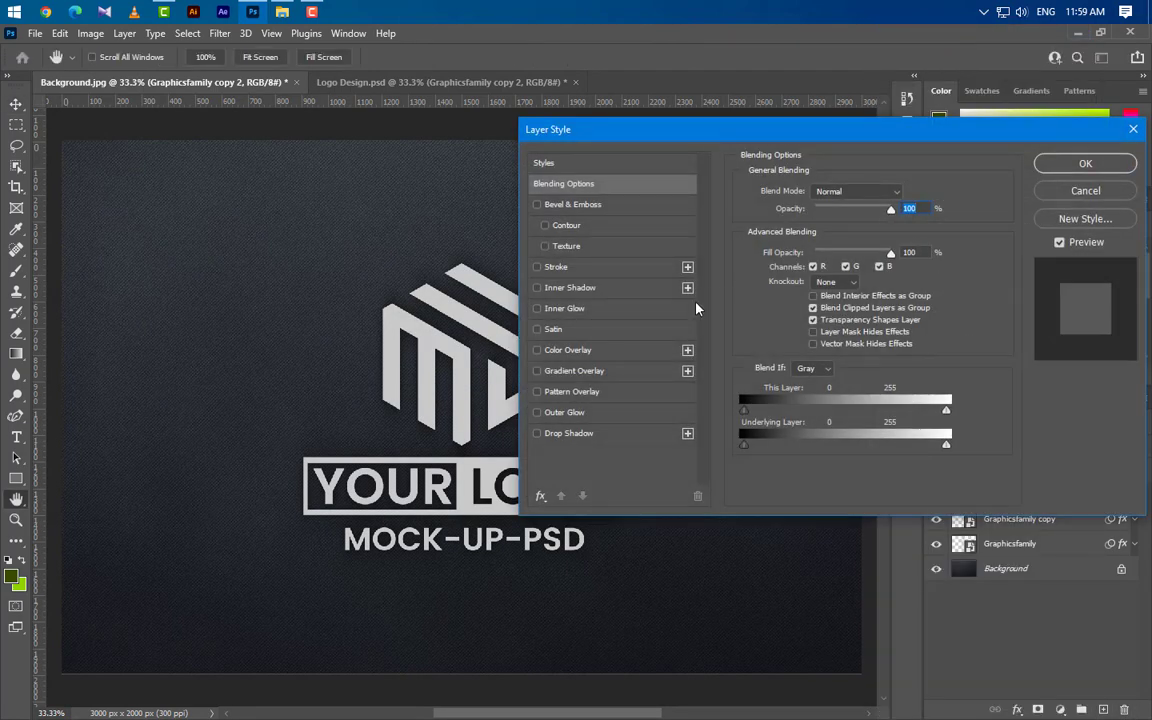
{"action": "left_click", "coordinate": [628, 351]}
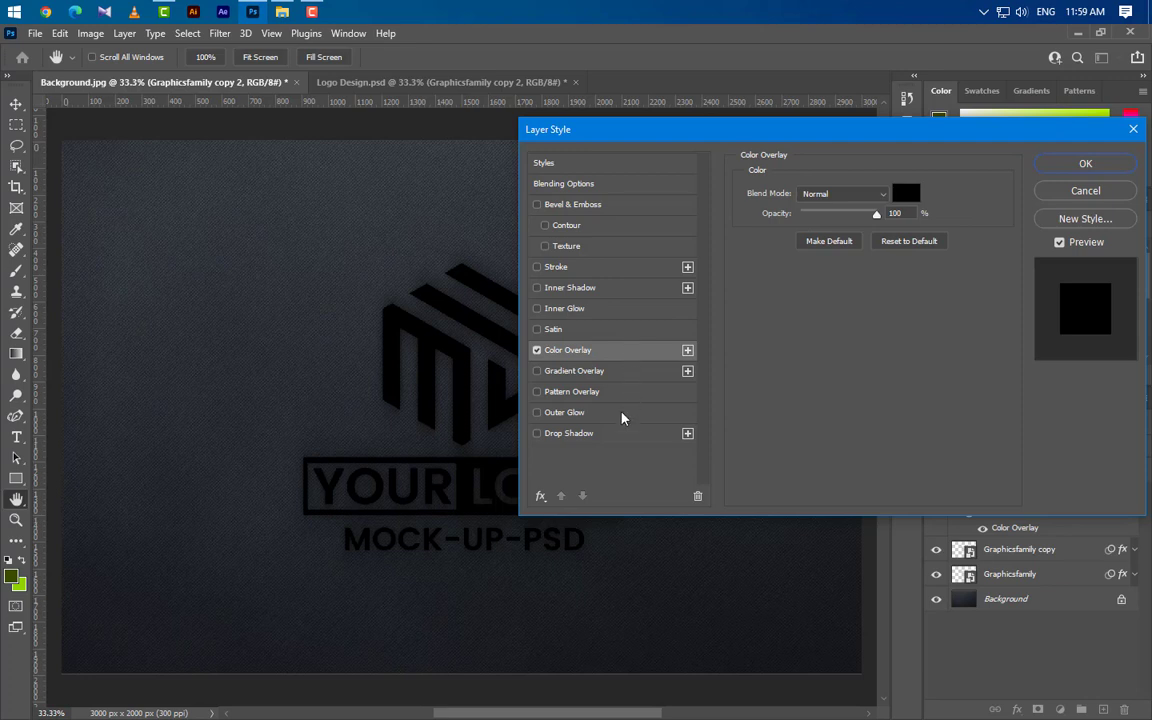
Add a black Multiply Drop Shadow with 75% opacity, 5 px distance, 5% spread and 5 px size.
{"action": "left_click", "coordinate": [619, 438]}
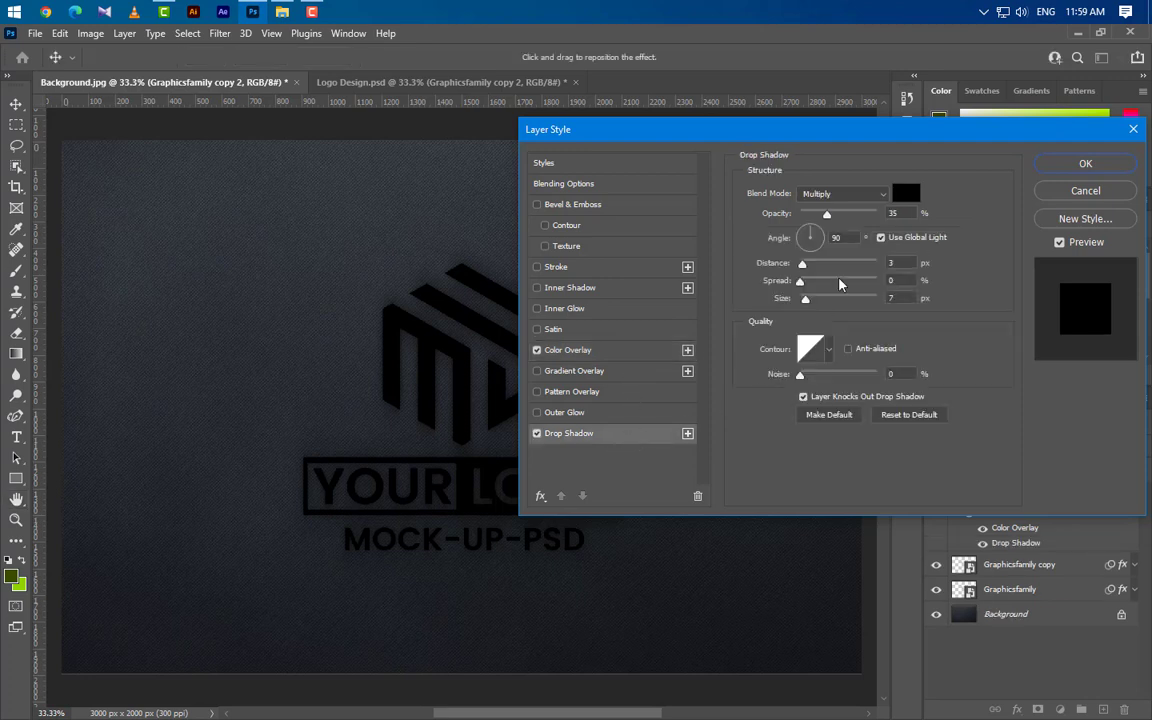
{"action": "left_click", "coordinate": [843, 193]}
{"action": "left_click", "coordinate": [825, 251]}
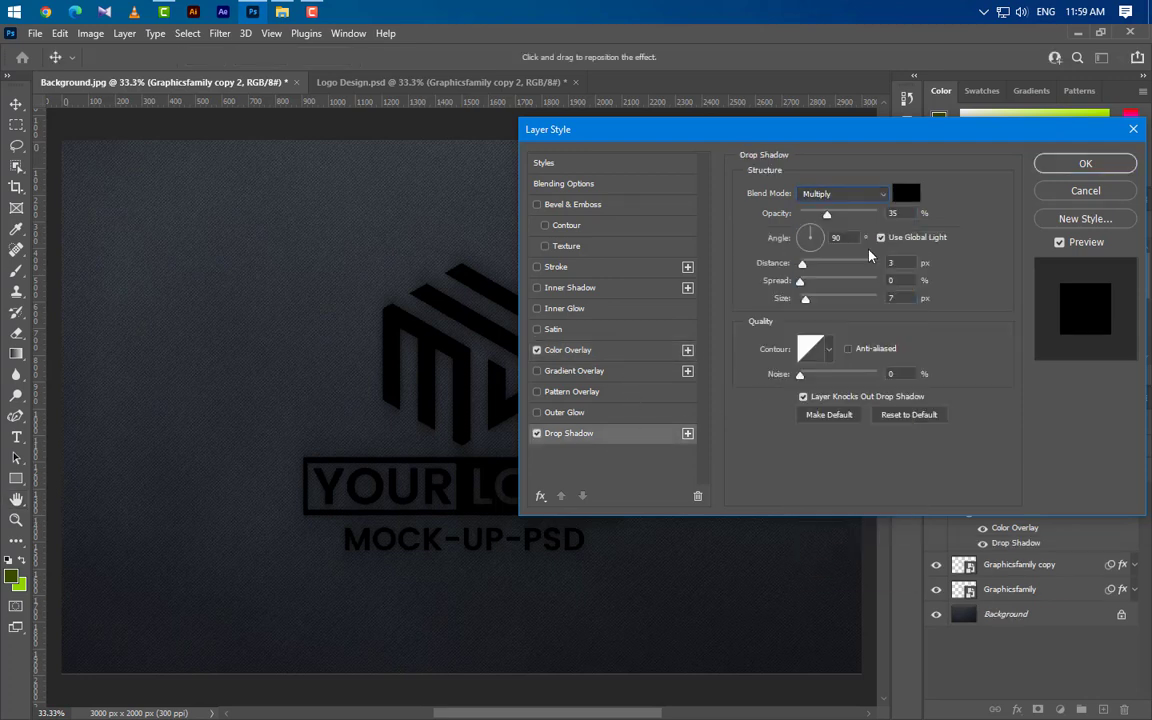
{"action": "left_click", "coordinate": [906, 193]}
{"action": "left_click", "coordinate": [733, 80]}
{"action": "type", "text": "75"}
{"action": "key", "text": "Tab"}
{"action": "key", "text": "Tab"}
{"action": "type", "text": "5"}
{"action": "key", "text": "Tab"}
{"action": "type", "text": "5"}
{"action": "key", "text": "Tab"}
{"action": "type", "text": "5"}
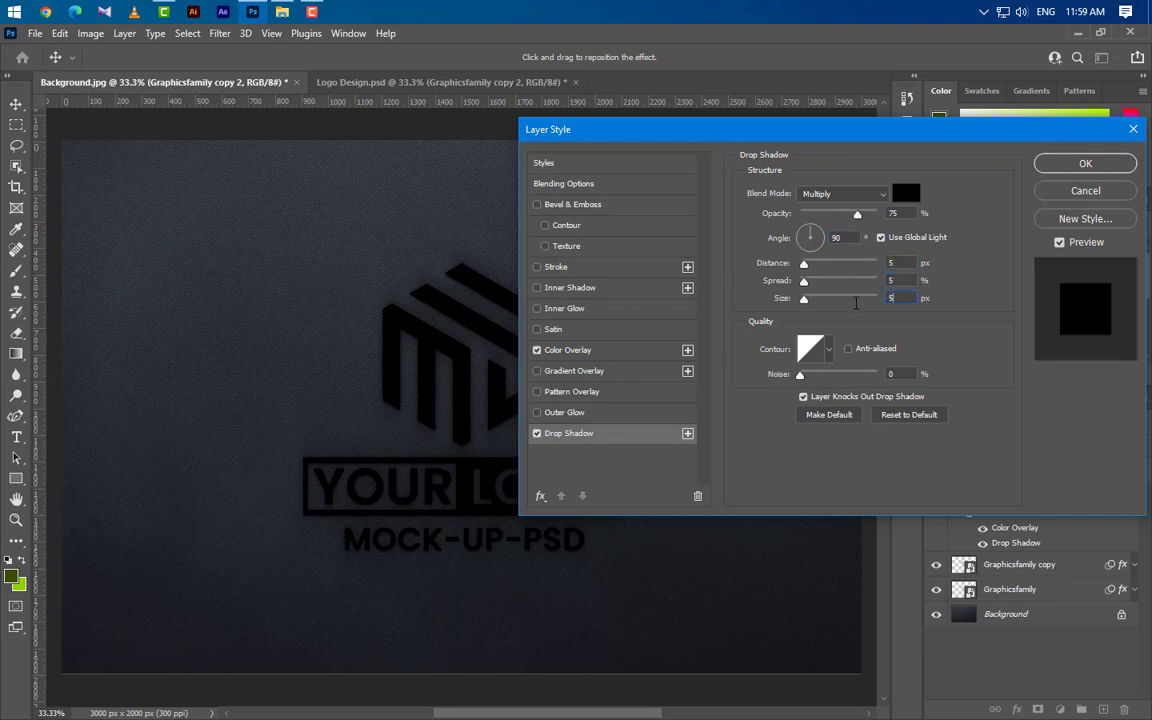
Add a second Drop Shadow with 65% opacity, 10 px distance, 5% spread and 10 px size.
{"action": "left_click", "coordinate": [687, 434]}
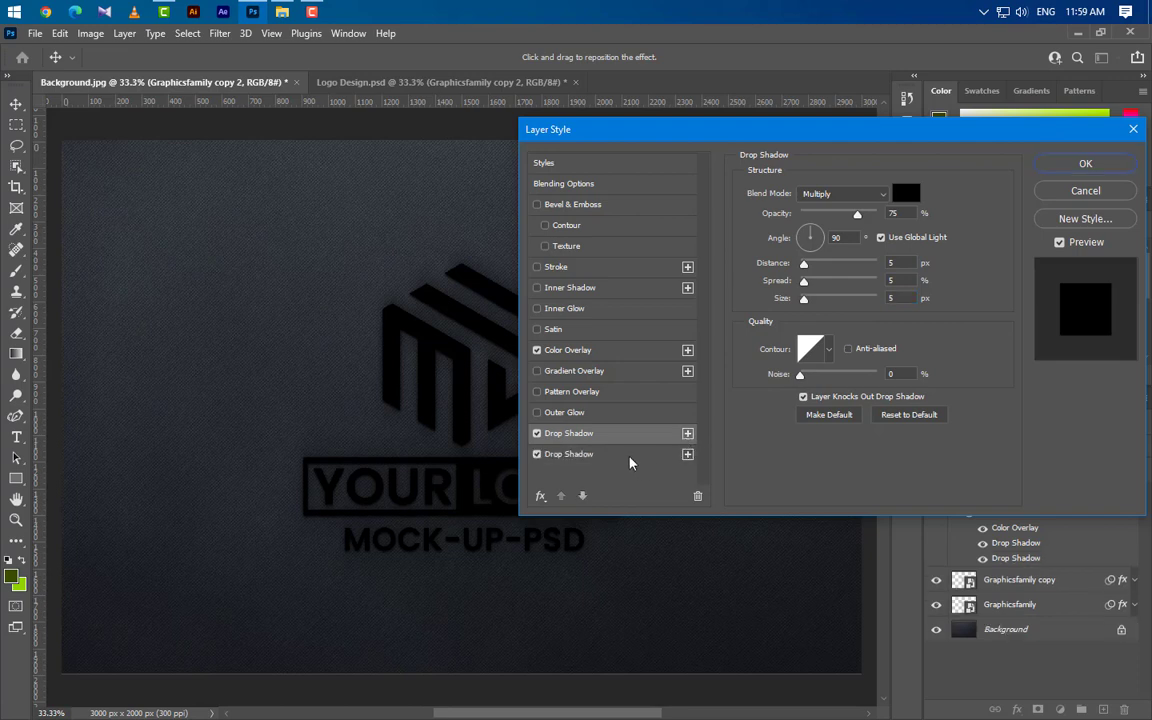
{"action": "left_click", "coordinate": [630, 459]}
{"action": "double_click", "coordinate": [893, 213]}
{"action": "type", "text": "6"}
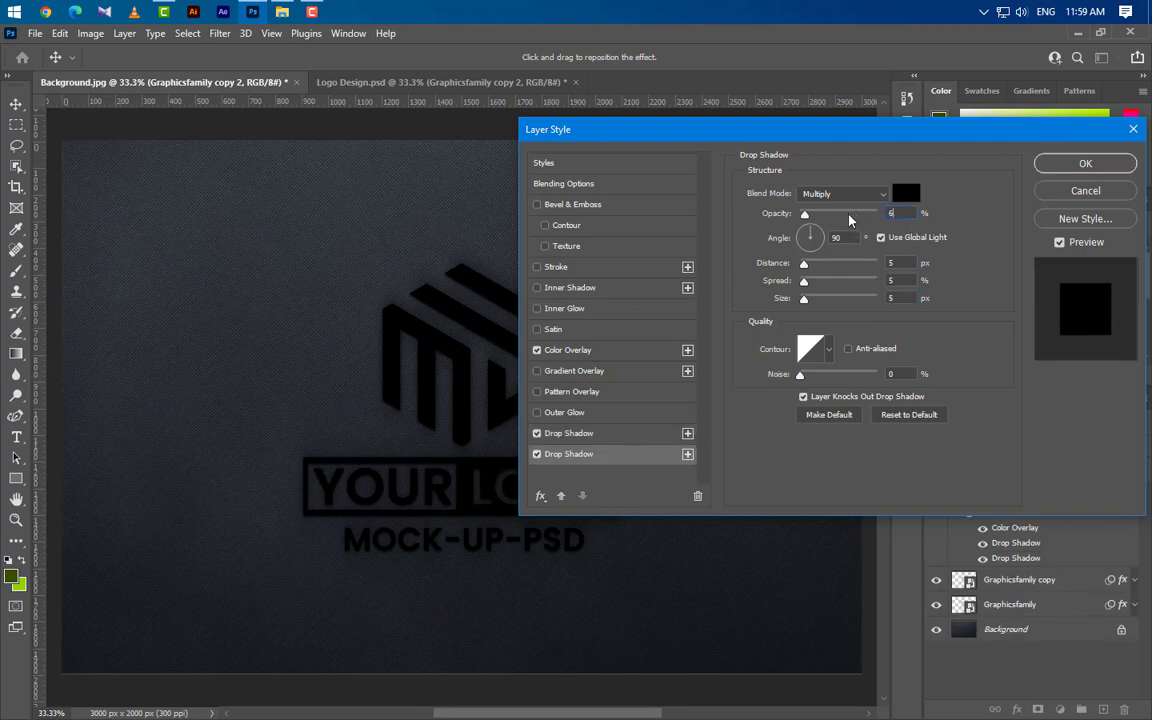
{"action": "type", "text": "5"}
{"action": "key", "text": "Tab"}
{"action": "key", "text": "Tab"}
{"action": "type", "text": "10"}
{"action": "key", "text": "Tab"}
{"action": "key", "text": "Tab"}
{"action": "type", "text": "10"}
Add a third Drop Shadow with 10 px distance, 10% spread and 15 px size.
{"action": "left_click", "coordinate": [687, 454]}
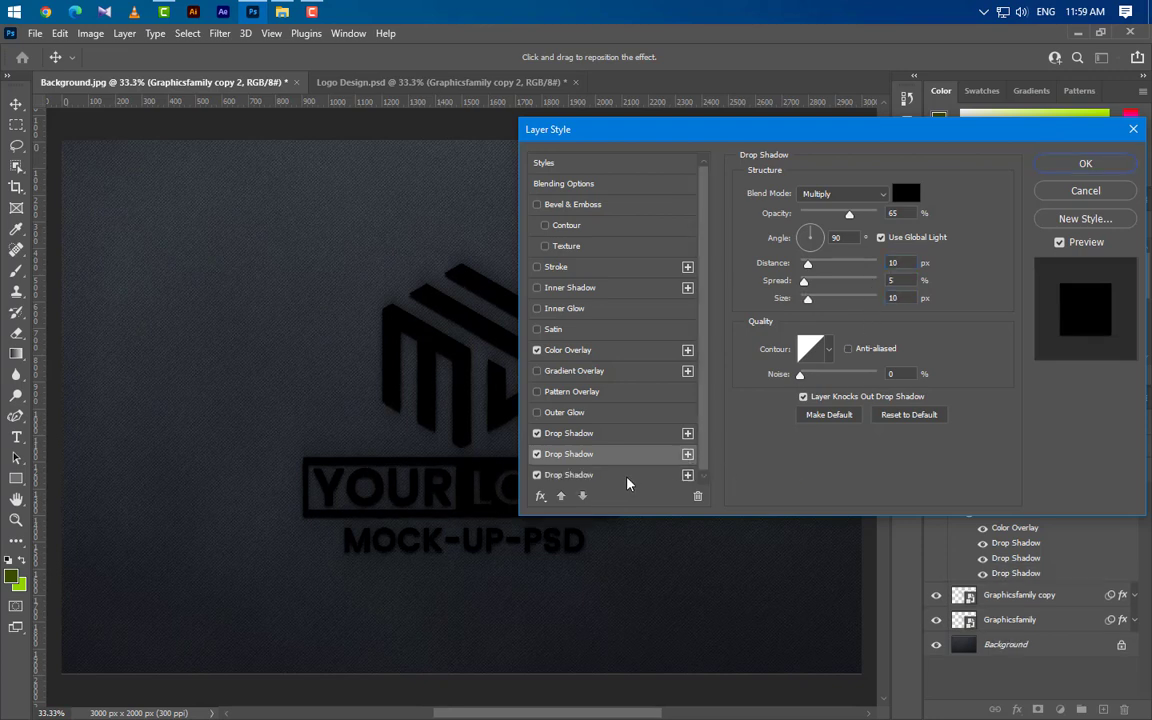
{"action": "left_click", "coordinate": [628, 476]}
{"action": "left_click", "coordinate": [836, 237]}
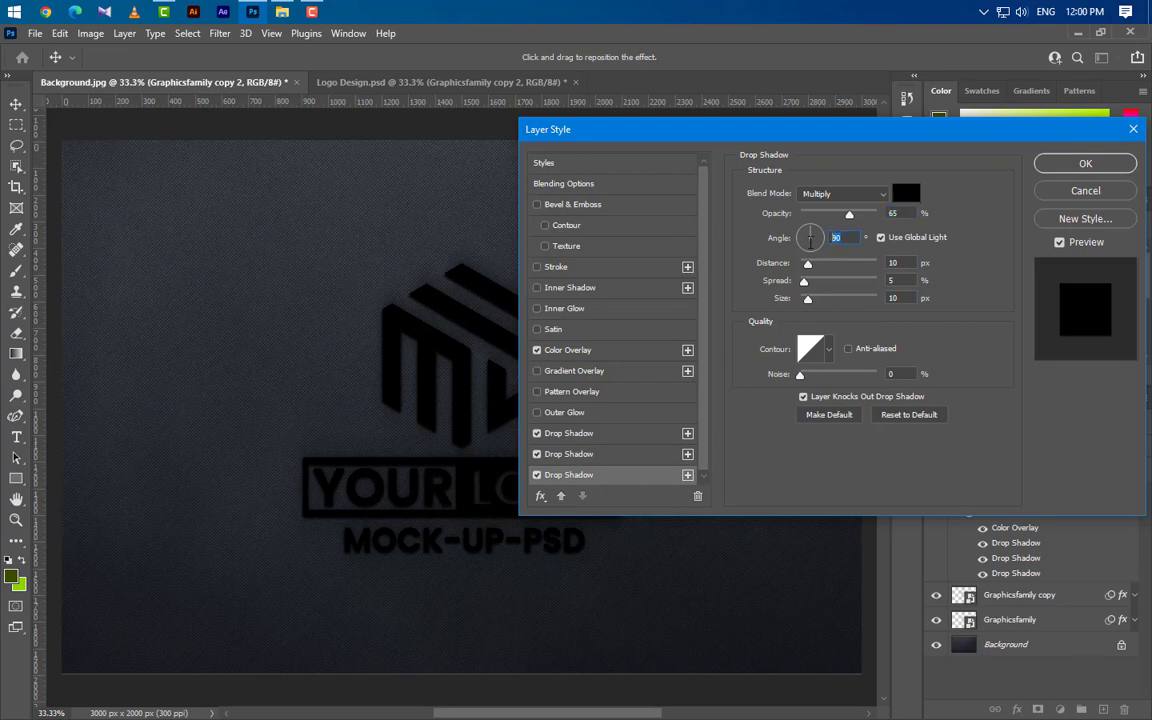
{"action": "key", "text": "Tab"}
{"action": "key", "text": "Tab"}
{"action": "type", "text": "10"}
{"action": "key", "text": "Tab"}
{"action": "type", "text": "15"}
Add a fourth Drop Shadow with 10 px distance, 15% spread and 25 px size, and apply the layer style.
{"action": "left_click", "coordinate": [687, 475]}
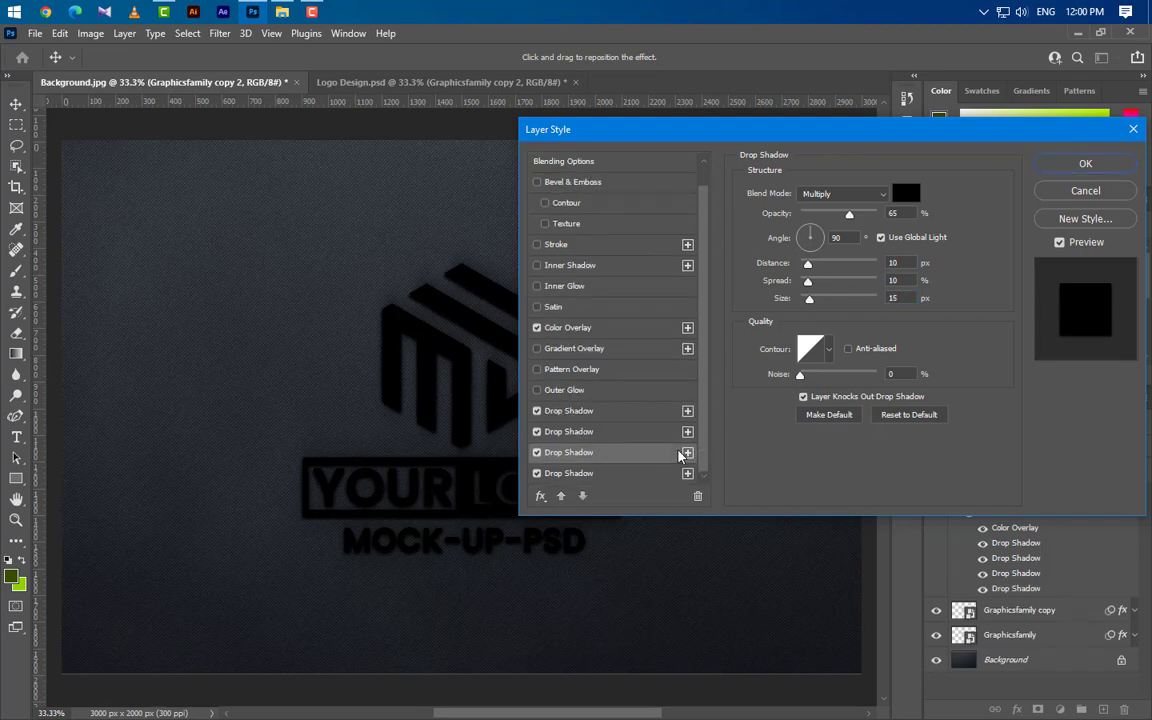
{"action": "left_click", "coordinate": [658, 474]}
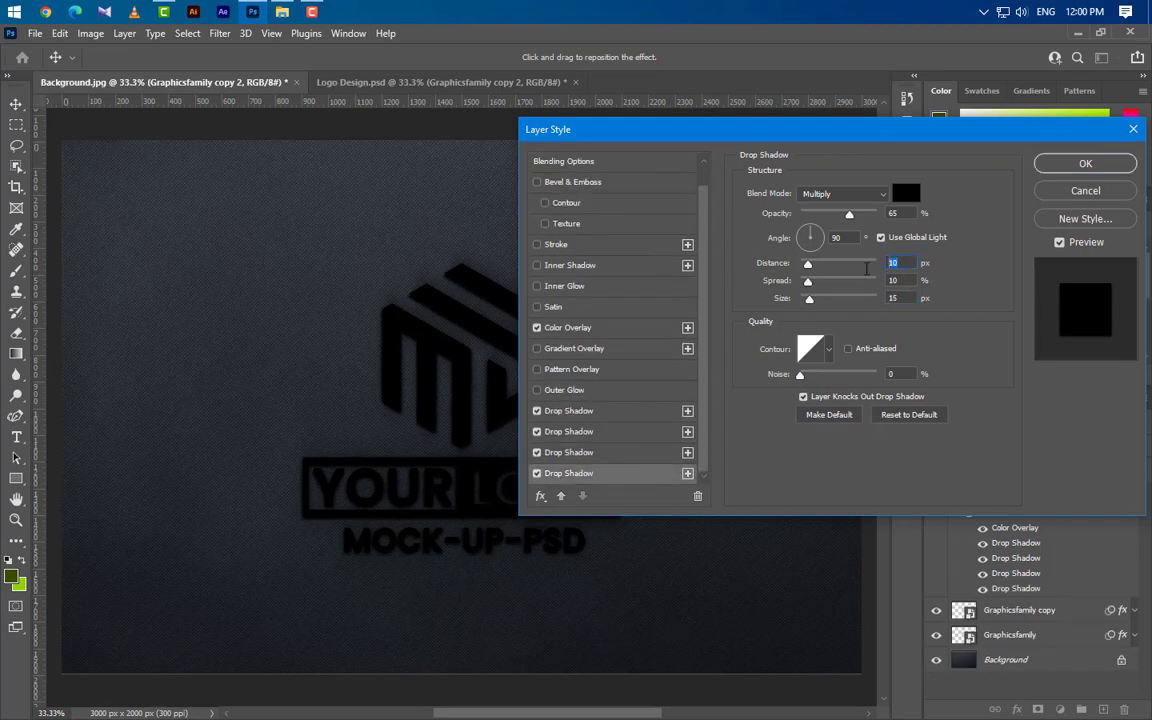
{"action": "key", "text": "Tab"}
{"action": "type", "text": "15"}
{"action": "key", "text": "Tab"}
{"action": "type", "text": "25"}
{"action": "left_click", "coordinate": [1071, 165]}
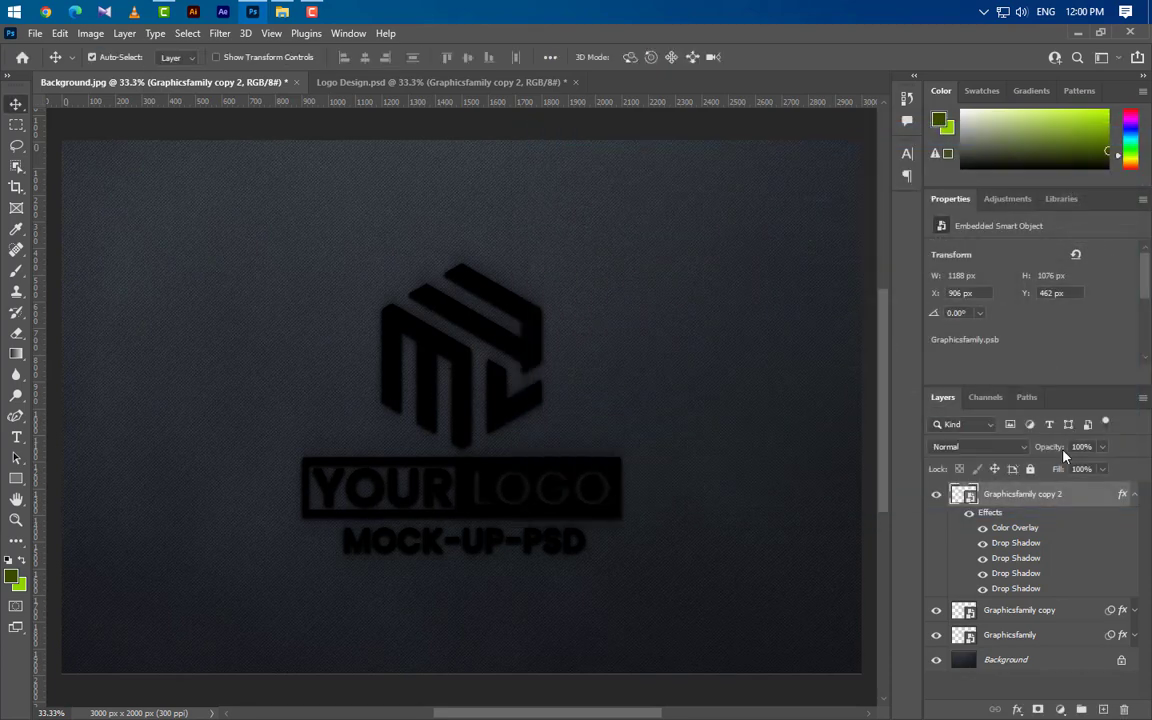
Duplicate the Graphicsfamily copy 2 layer and clear the new duplicate's layer style.
{"action": "left_click", "coordinate": [1134, 494]}
{"action": "right_click", "coordinate": [978, 494]}
{"action": "left_click", "coordinate": [840, 53]}
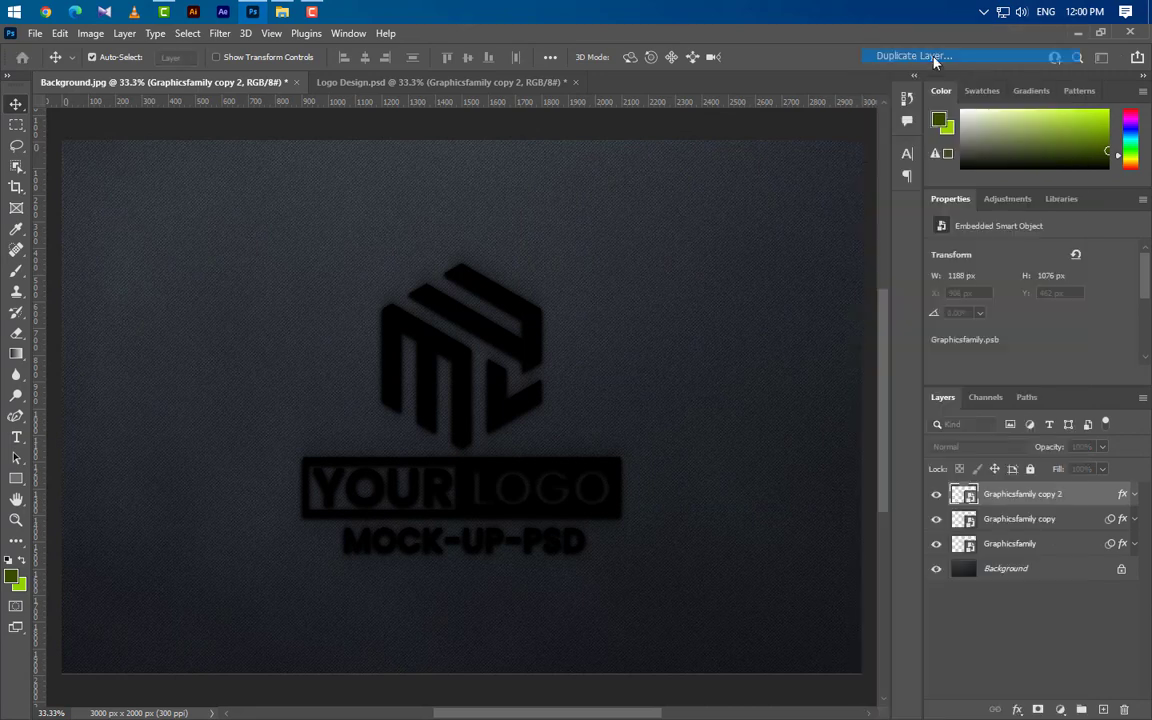
{"action": "left_click", "coordinate": [707, 215]}
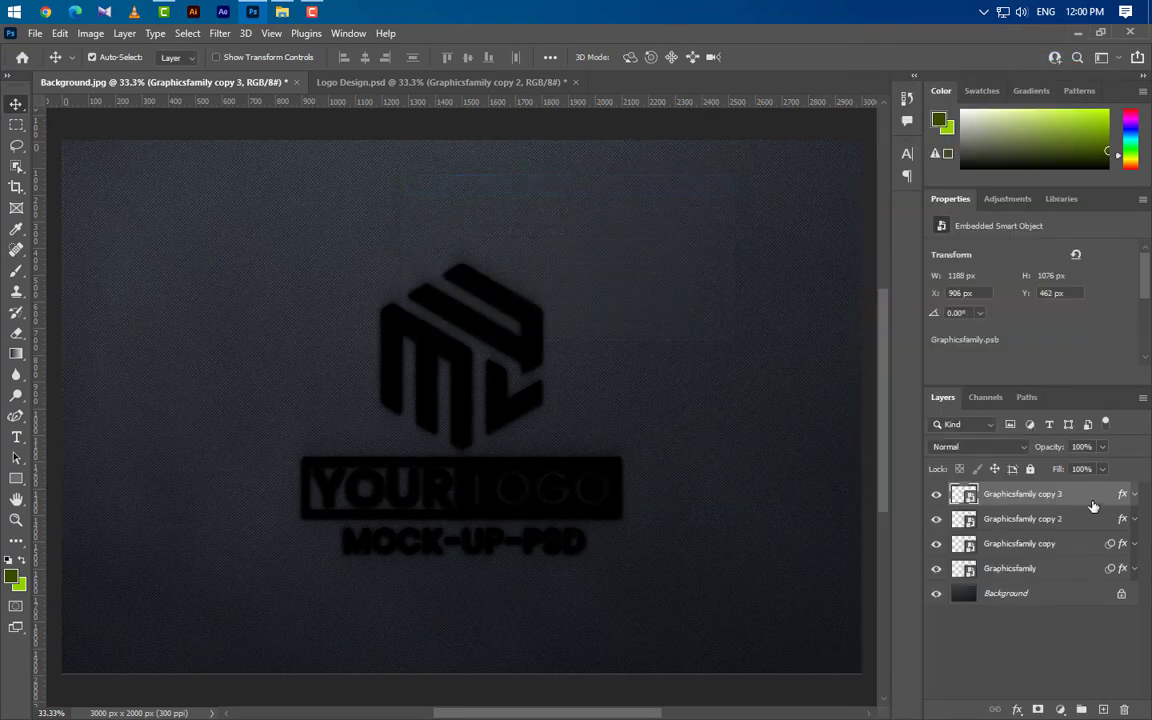
{"action": "right_click", "coordinate": [1095, 503]}
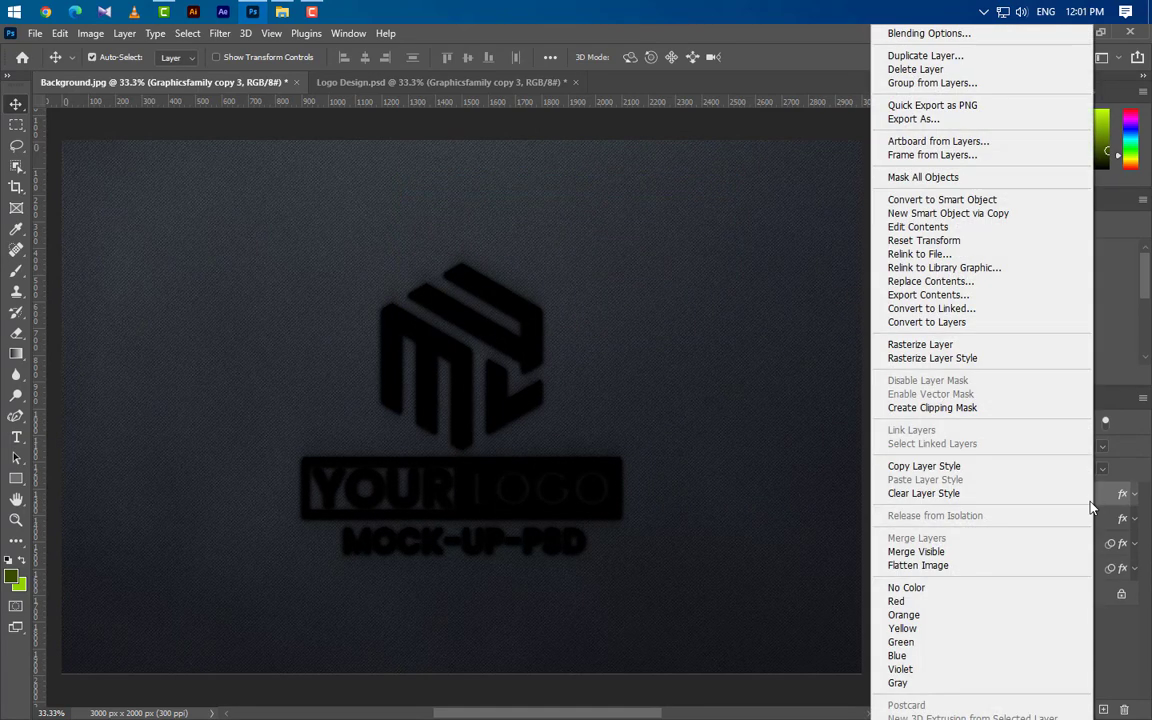
{"action": "left_click", "coordinate": [962, 489]}
Add a Bevel & Emboss effect to Graphicsfamily copy 3 with Inner Bevel style, Smooth technique and 5 px size.
{"action": "right_click", "coordinate": [1008, 494]}
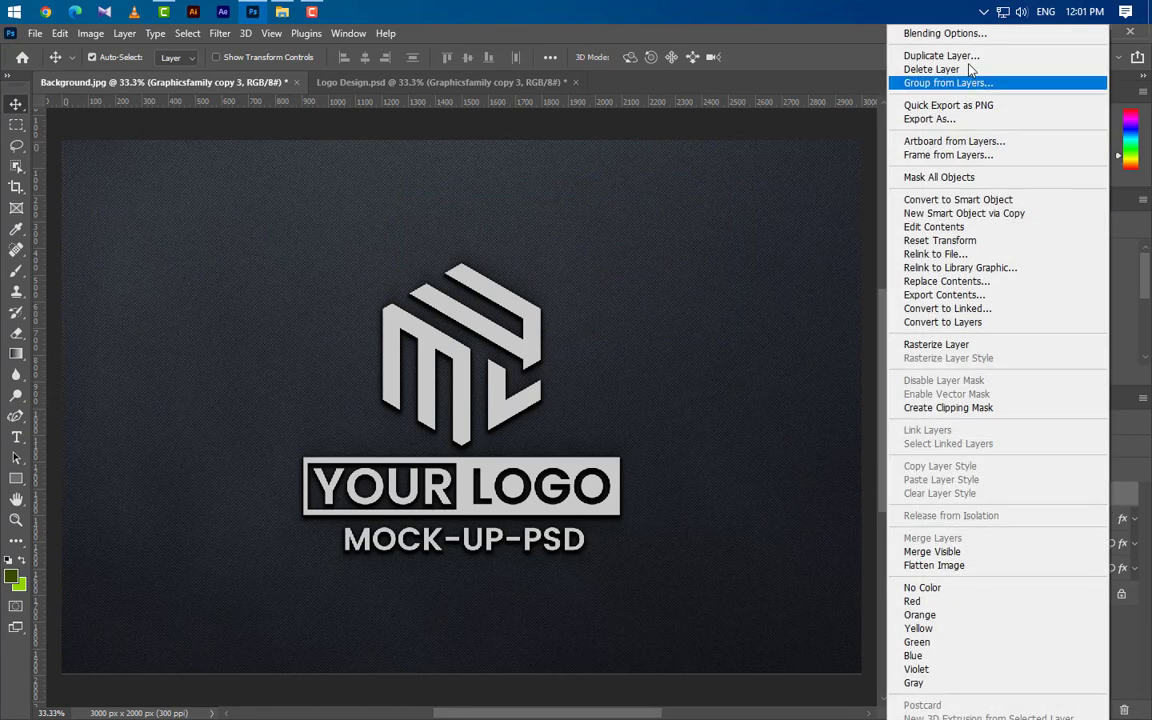
{"action": "left_click", "coordinate": [975, 37]}
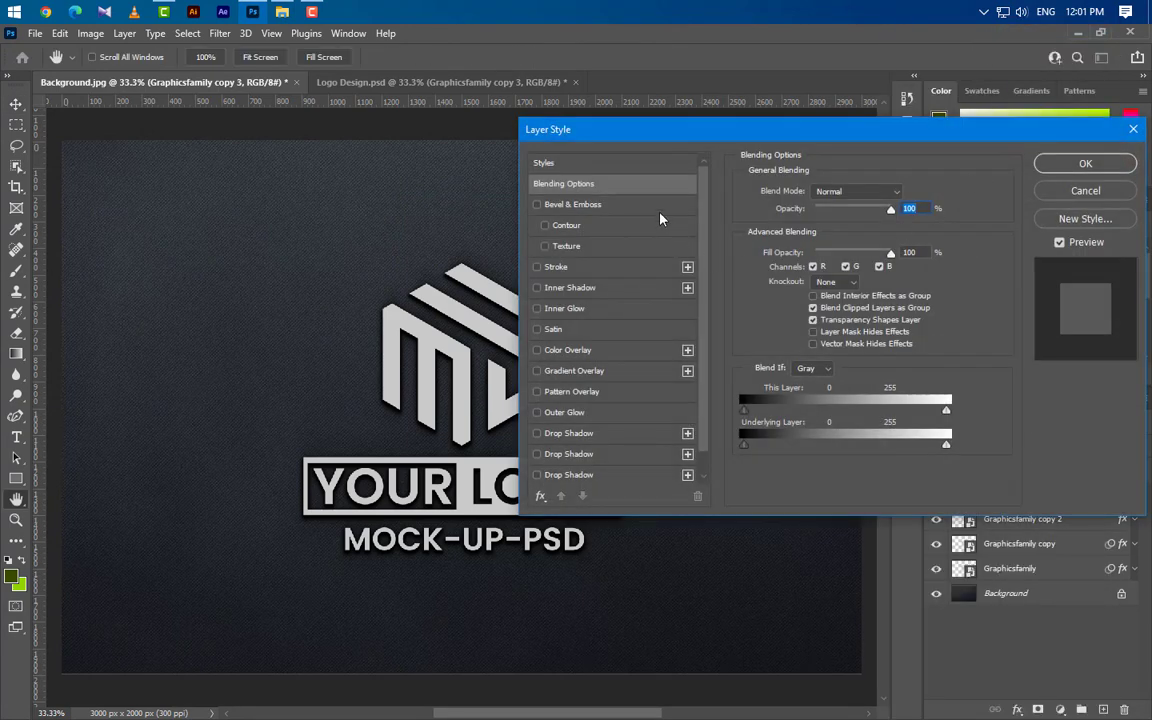
{"action": "left_click", "coordinate": [653, 206]}
{"action": "left_click", "coordinate": [838, 191]}
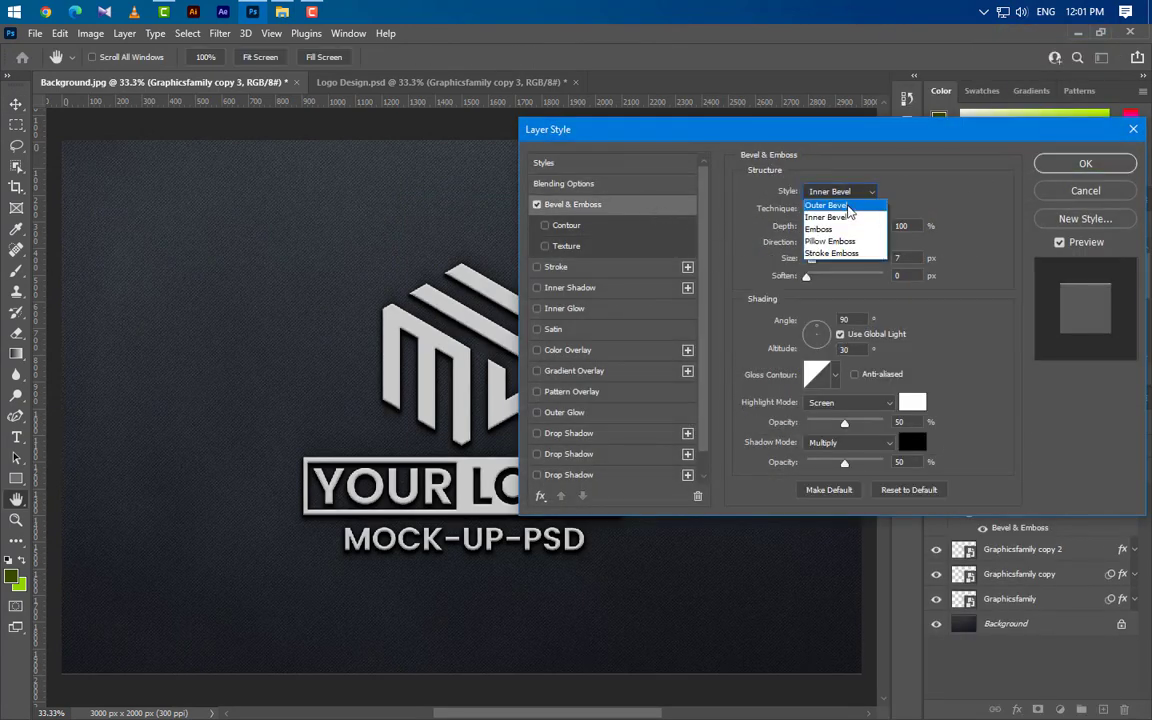
{"action": "left_click", "coordinate": [846, 218]}
{"action": "left_click", "coordinate": [835, 209]}
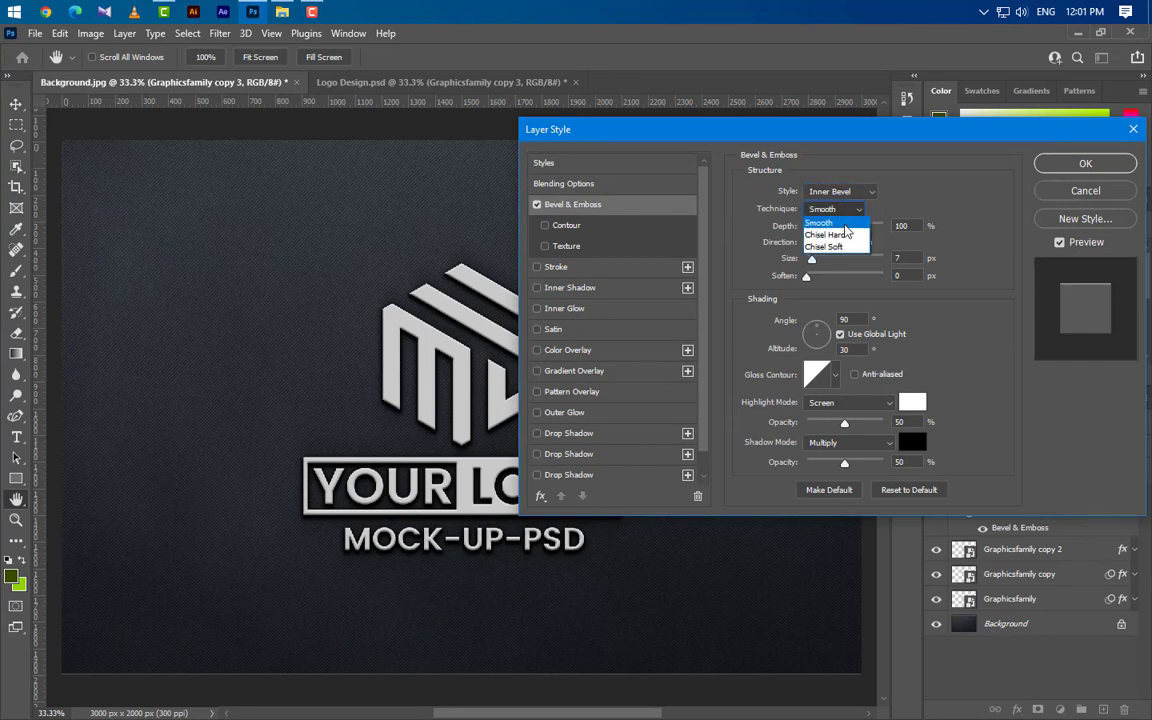
{"action": "left_click", "coordinate": [818, 222]}
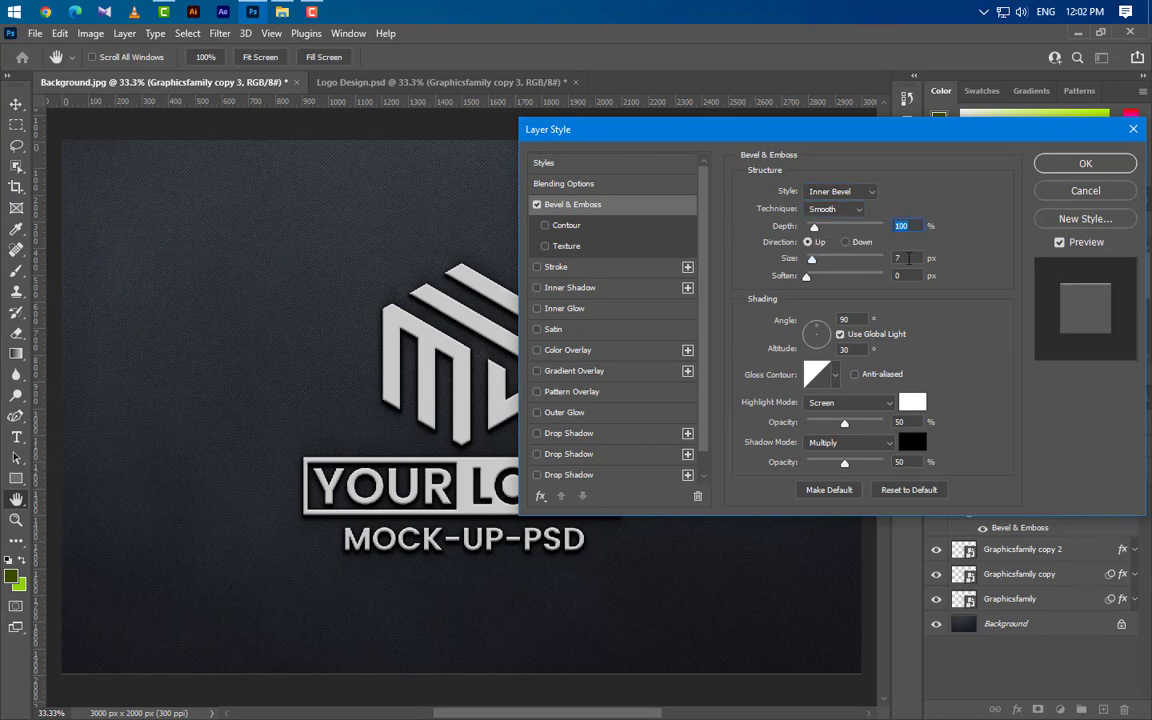
{"action": "left_click", "coordinate": [908, 258]}
{"action": "type", "text": "5"}
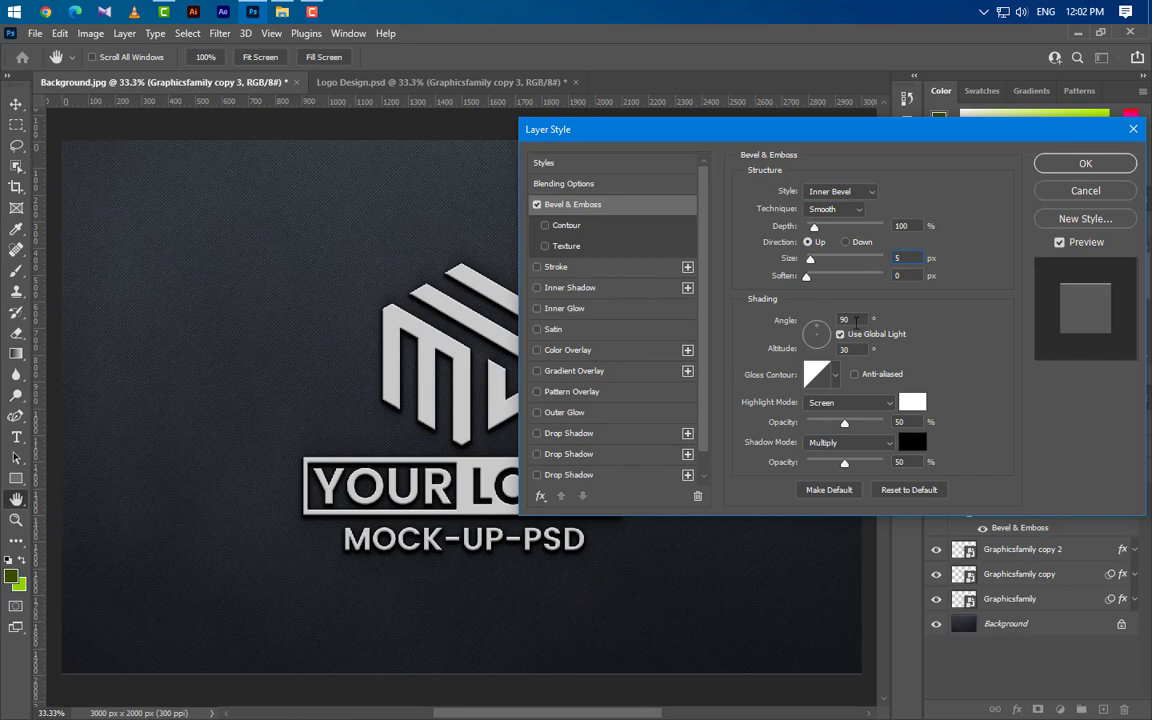
Set the bevel's shading to 90° angle, 30° altitude and a white Screen highlight, with 50% highlight and shadow opacity.
{"action": "left_click", "coordinate": [845, 320]}
{"action": "left_click", "coordinate": [852, 348]}
{"action": "left_click", "coordinate": [873, 403]}
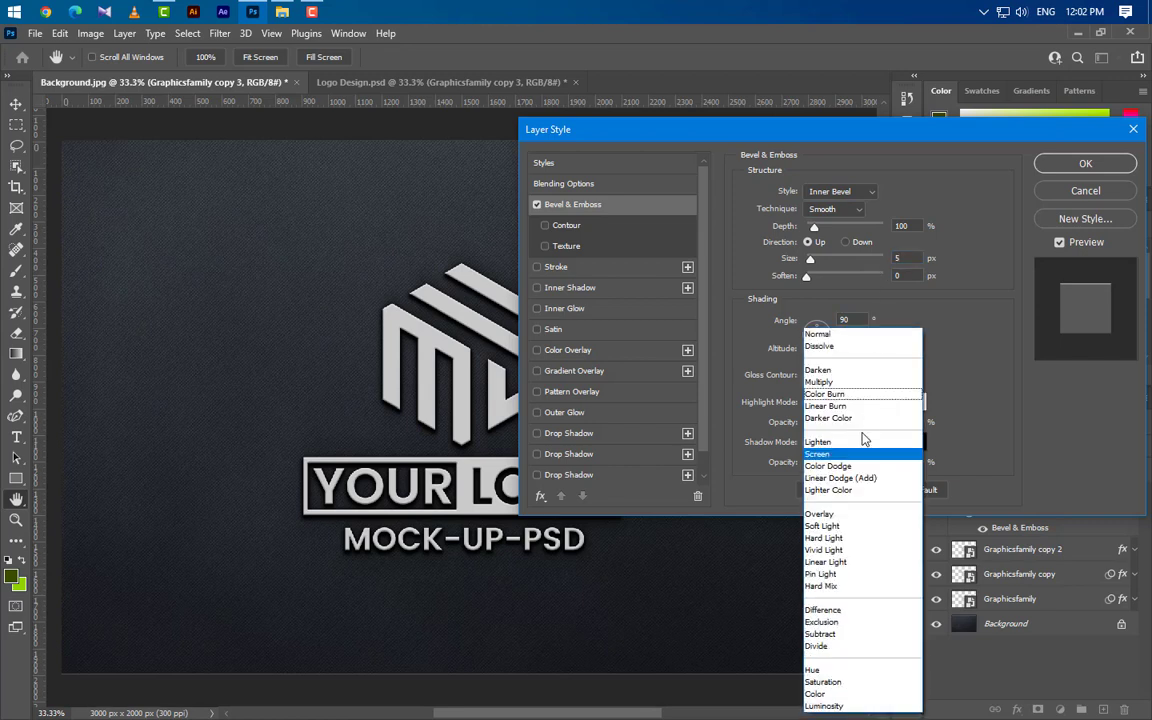
{"action": "left_click", "coordinate": [874, 404]}
{"action": "left_click", "coordinate": [912, 402]}
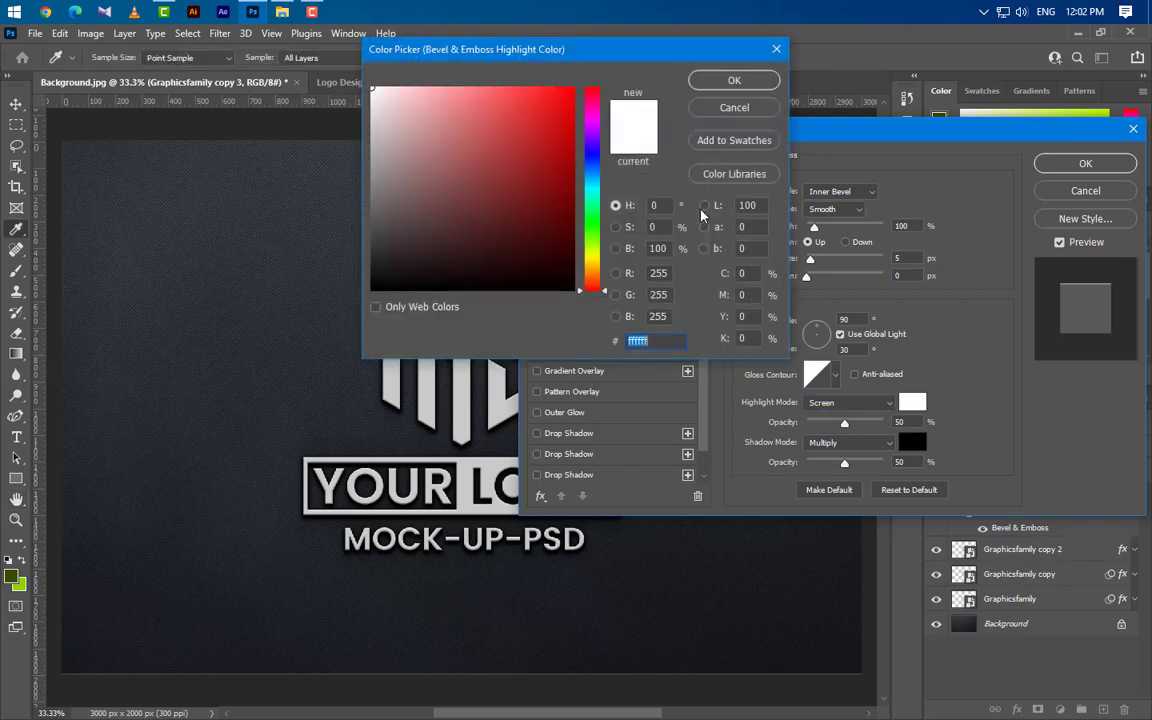
{"action": "left_click", "coordinate": [734, 80]}
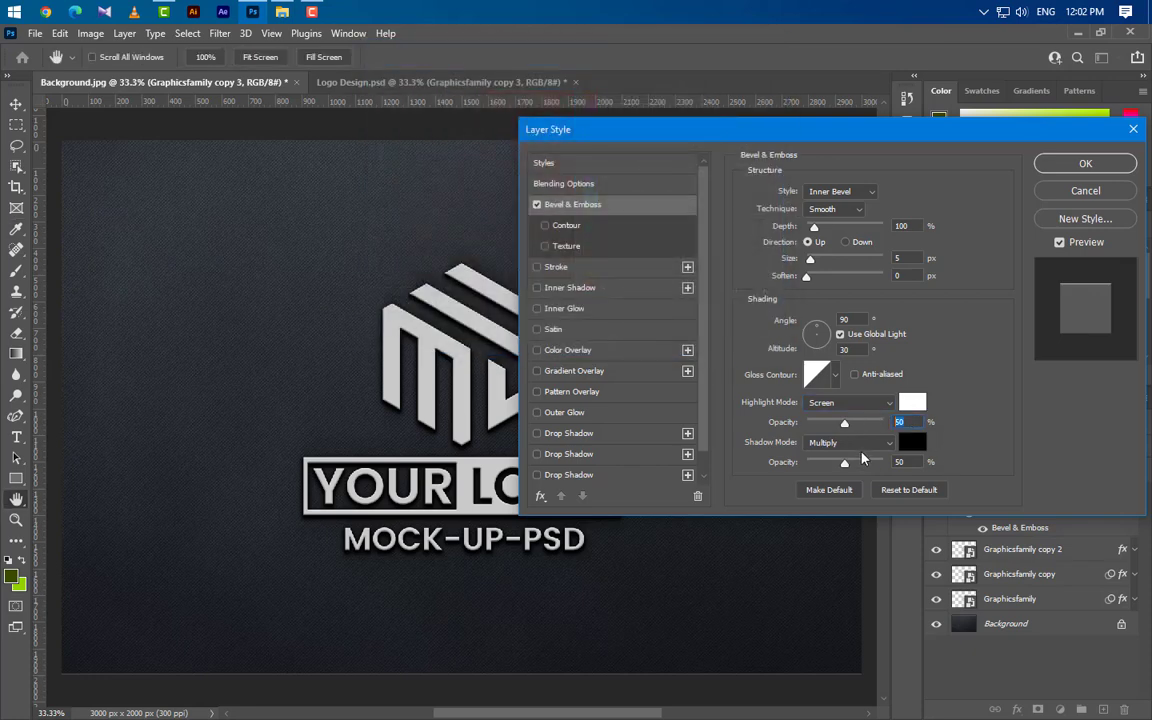
{"action": "left_click", "coordinate": [898, 462]}
Add an Inner Shadow with Normal blend mode and the color ffffff.
{"action": "left_click", "coordinate": [570, 287]}
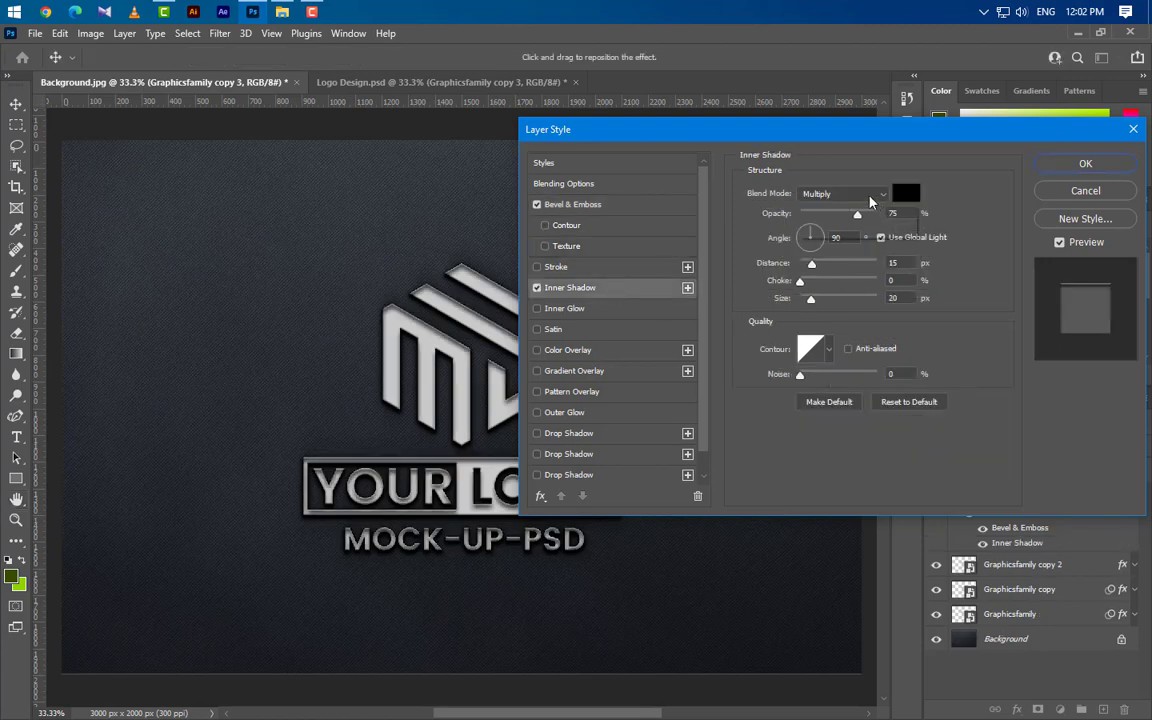
{"action": "left_click", "coordinate": [840, 193]}
{"action": "left_click", "coordinate": [830, 221]}
{"action": "left_click", "coordinate": [905, 193]}
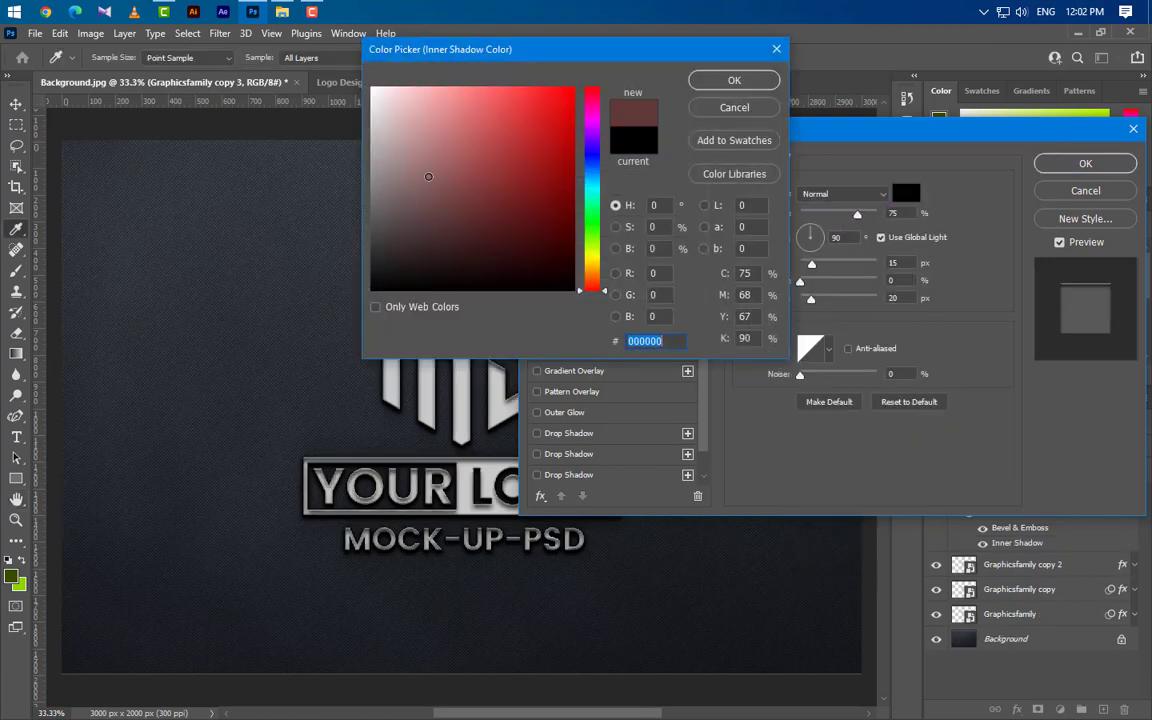
{"action": "type", "text": "ffffff"}
{"action": "left_click", "coordinate": [734, 80]}
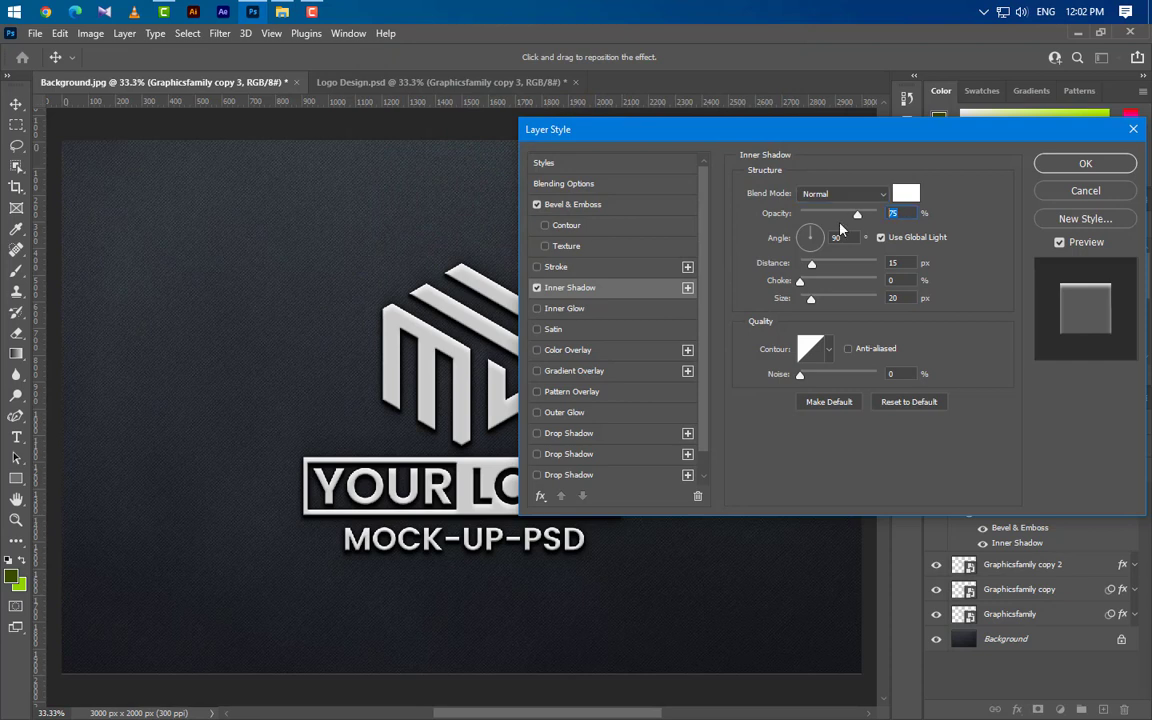
Set the Inner Shadow to 50% opacity, 5 px distance and 10 px size.
{"action": "type", "text": "50"}
{"action": "key", "text": "Tab"}
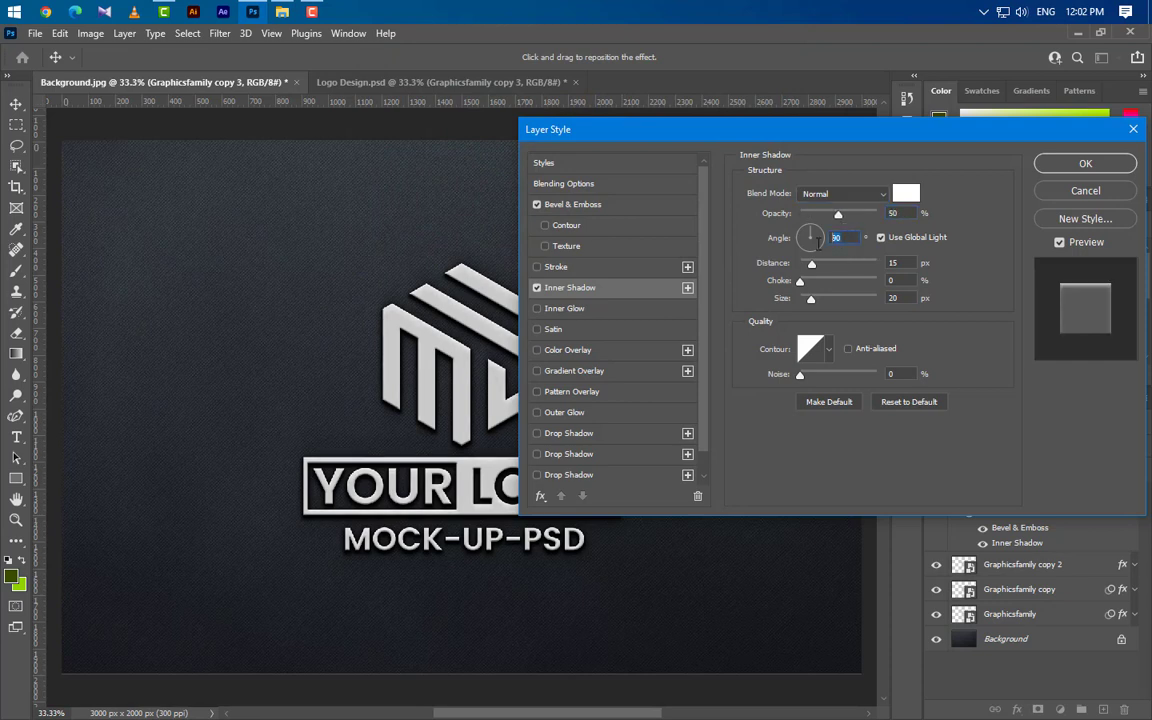
{"action": "key", "text": "Tab"}
{"action": "type", "text": "5"}
{"action": "key", "text": "Tab"}
{"action": "key", "text": "Tab"}
{"action": "type", "text": "10"}
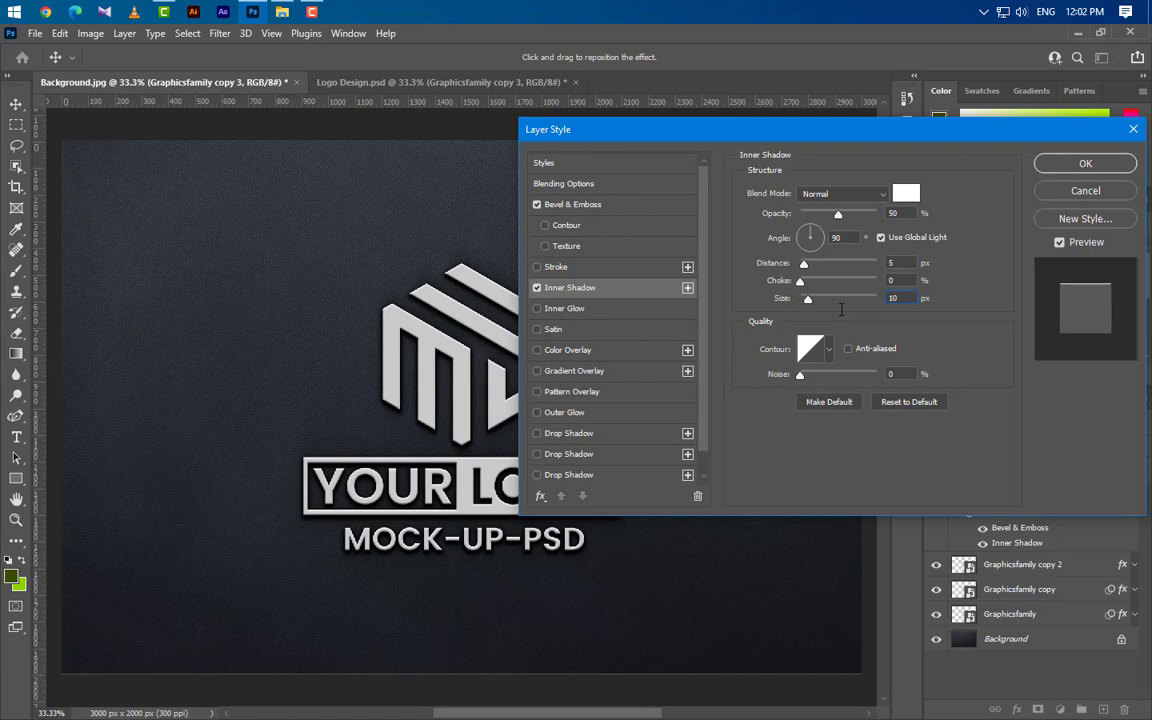
{"action": "key", "text": "Tab"}
Add a Gradient Overlay with Multiply blend mode.
{"action": "left_click", "coordinate": [618, 375]}
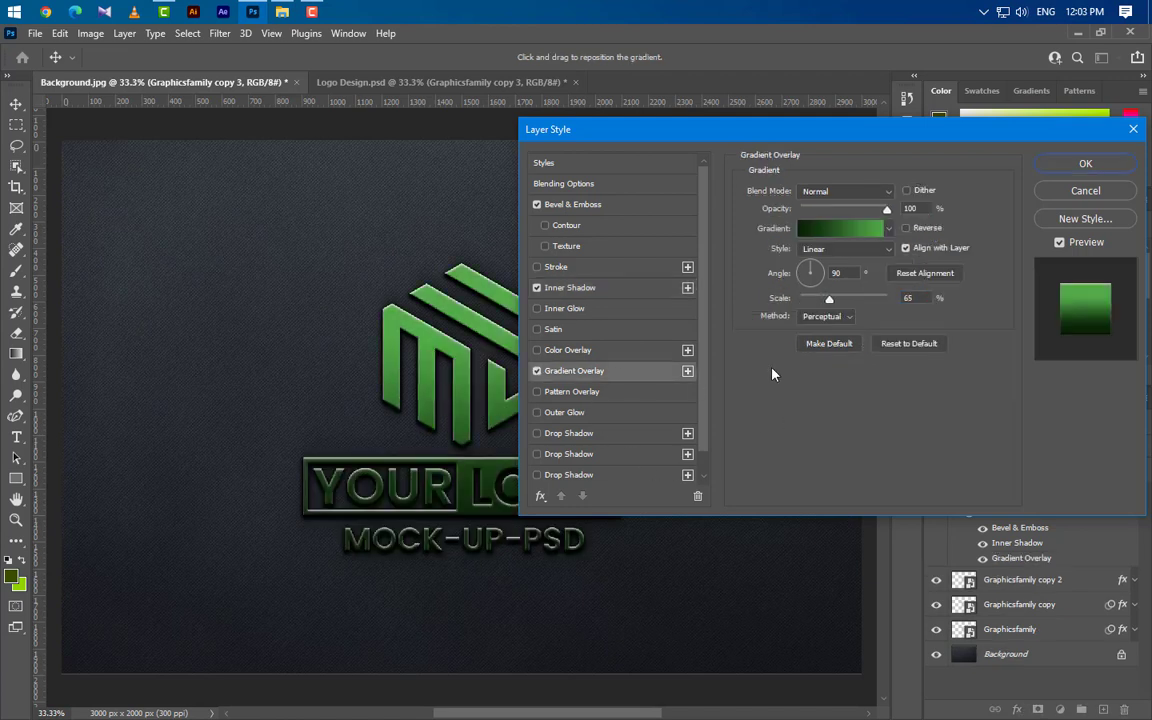
{"action": "left_click", "coordinate": [857, 194]}
{"action": "left_click", "coordinate": [840, 248]}
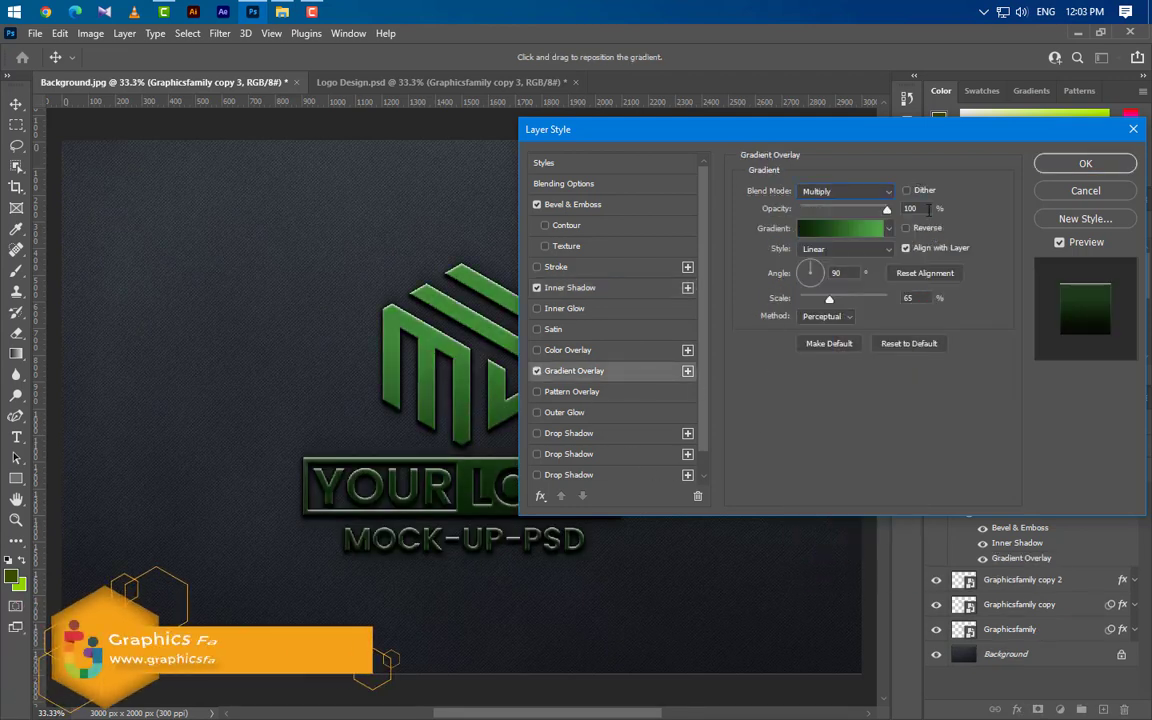
Recolor the overlay's gradient with adadad at the start stop and fafafa at the end stop.
{"action": "left_click", "coordinate": [840, 228]}
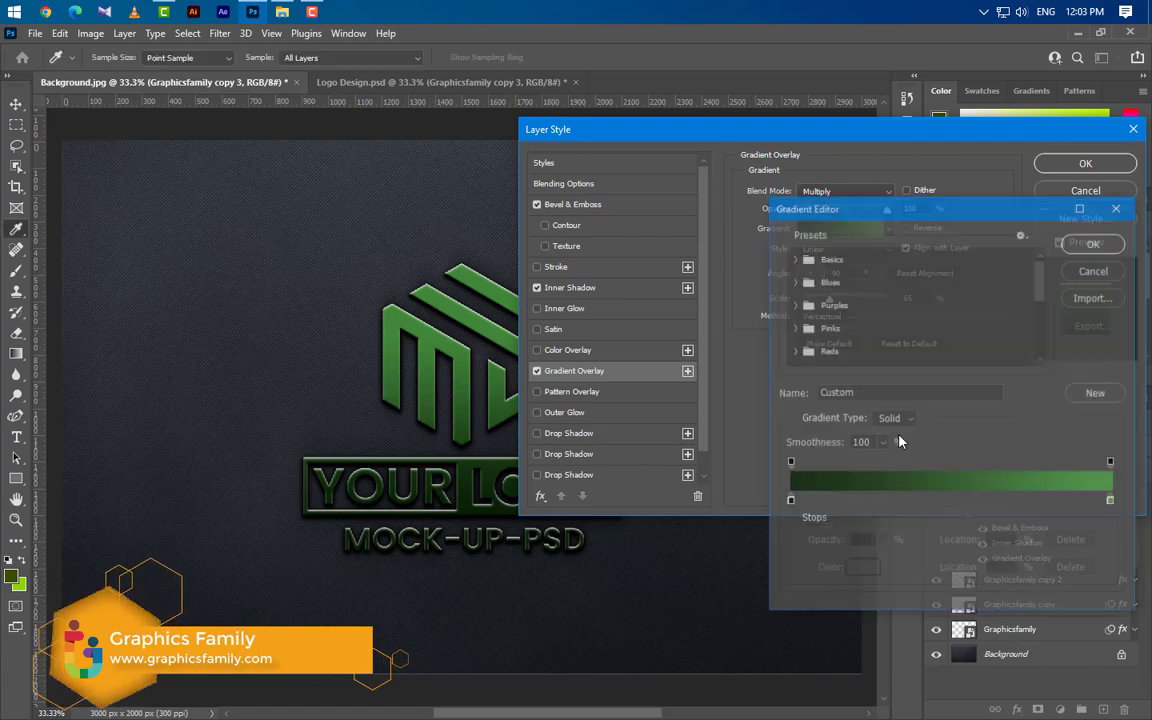
{"action": "double_click", "coordinate": [789, 501]}
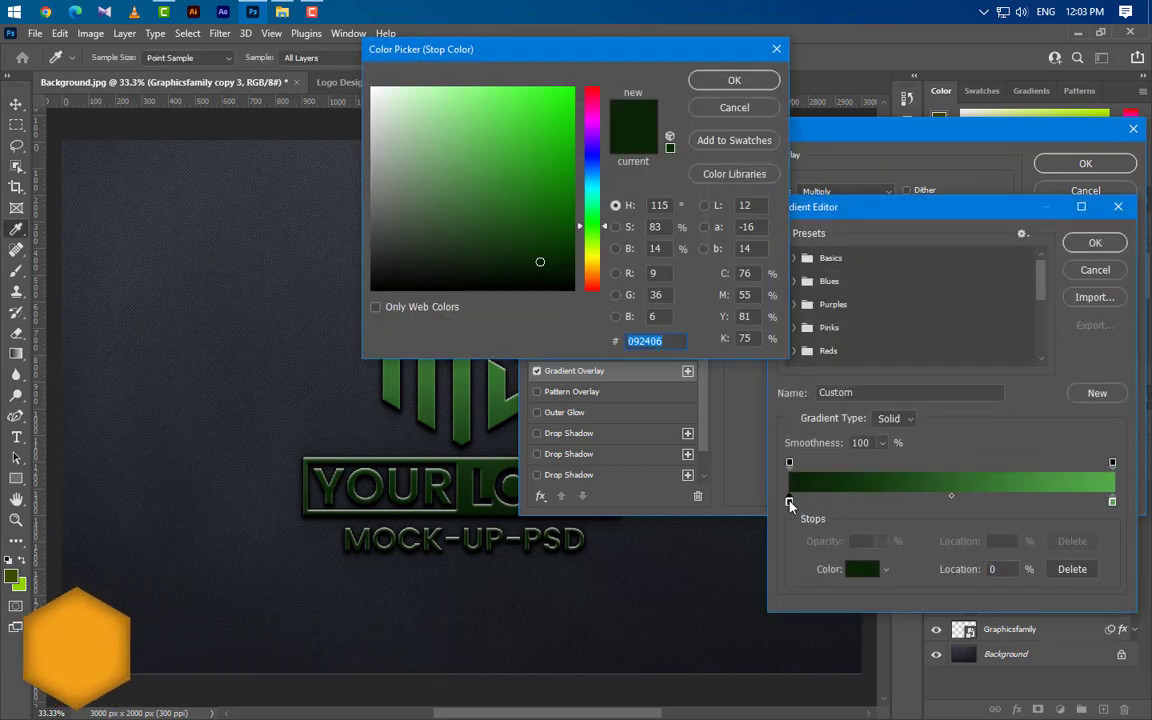
{"action": "type", "text": "adadad"}
{"action": "left_click", "coordinate": [700, 82]}
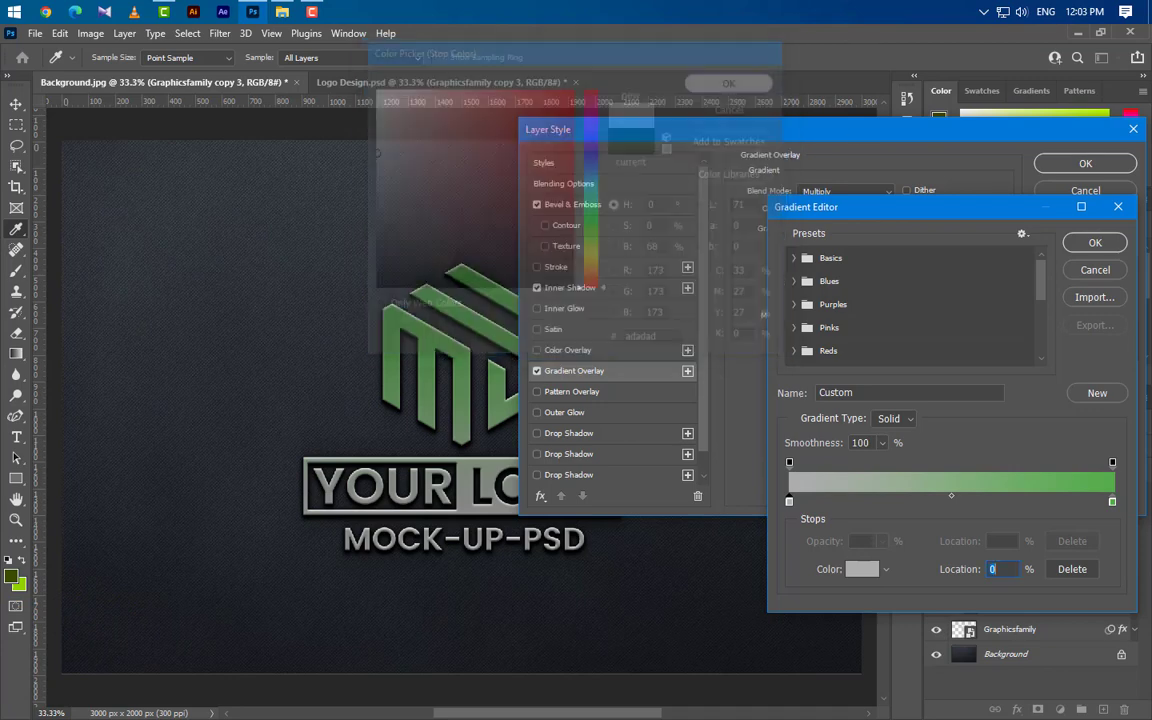
{"action": "double_click", "coordinate": [1112, 501]}
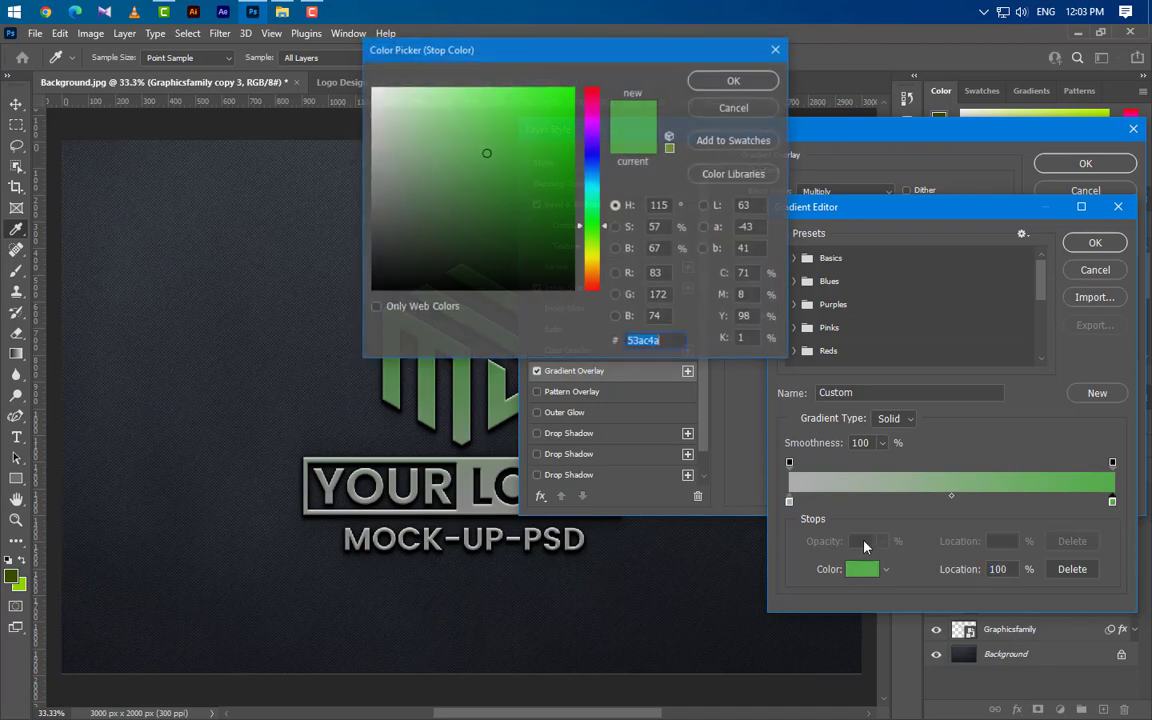
{"action": "type", "text": "fafa"}
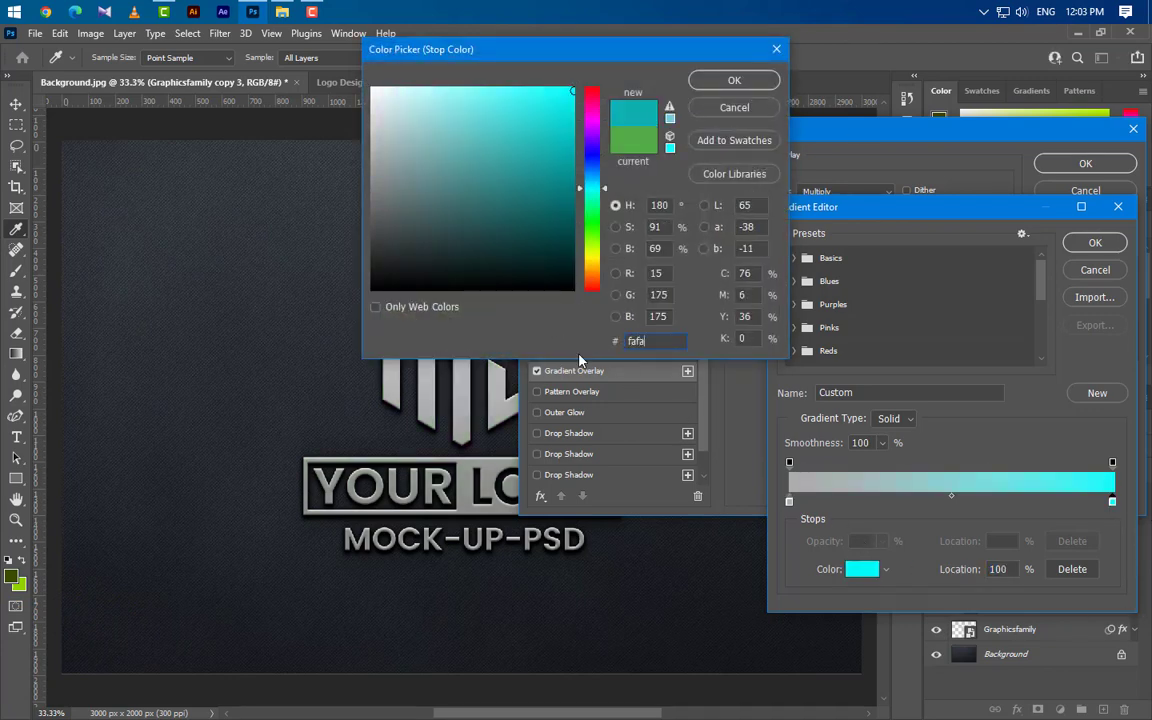
{"action": "type", "text": "fa"}
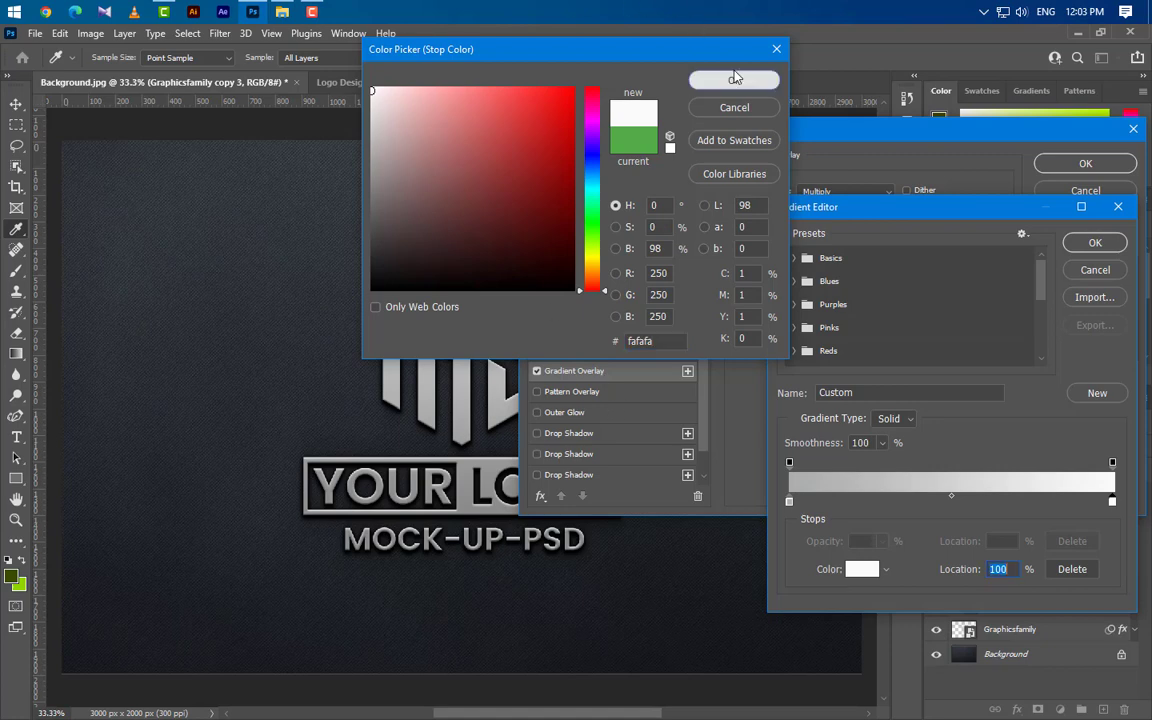
{"action": "left_click", "coordinate": [734, 80]}
{"action": "left_click", "coordinate": [1082, 272]}
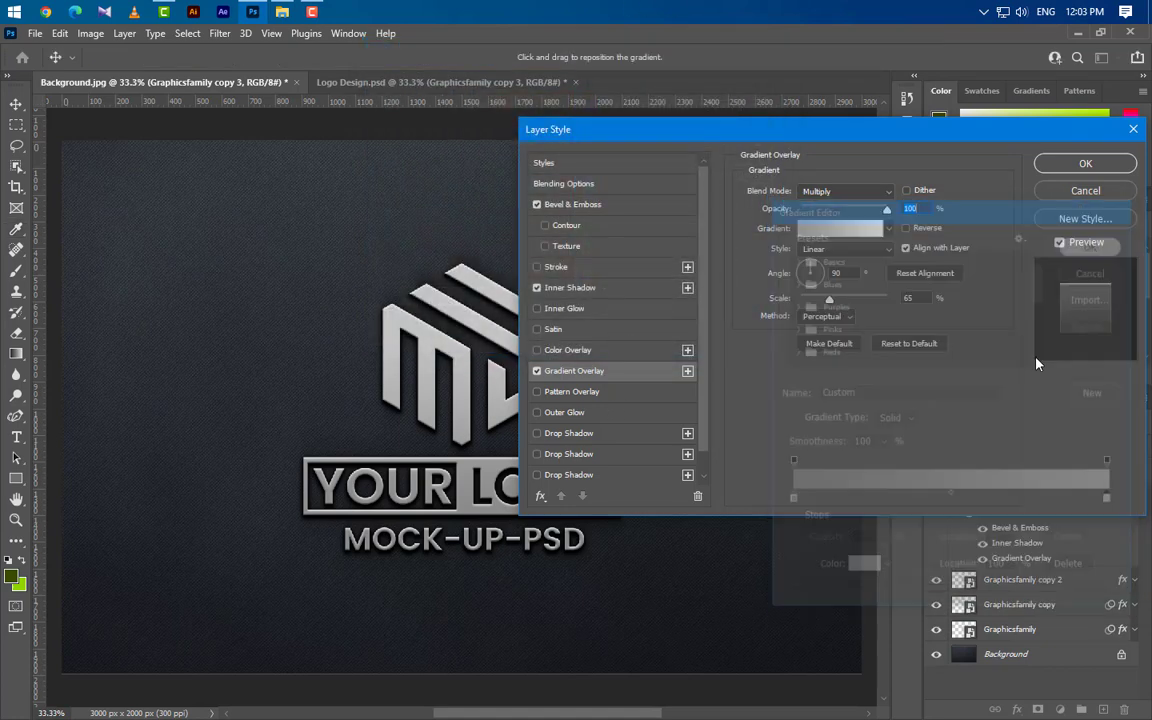
Set the gradient's angle to 145° and scale to 100%, apply the layer style and collapse the layer's effects list.
{"action": "type", "text": "145"}
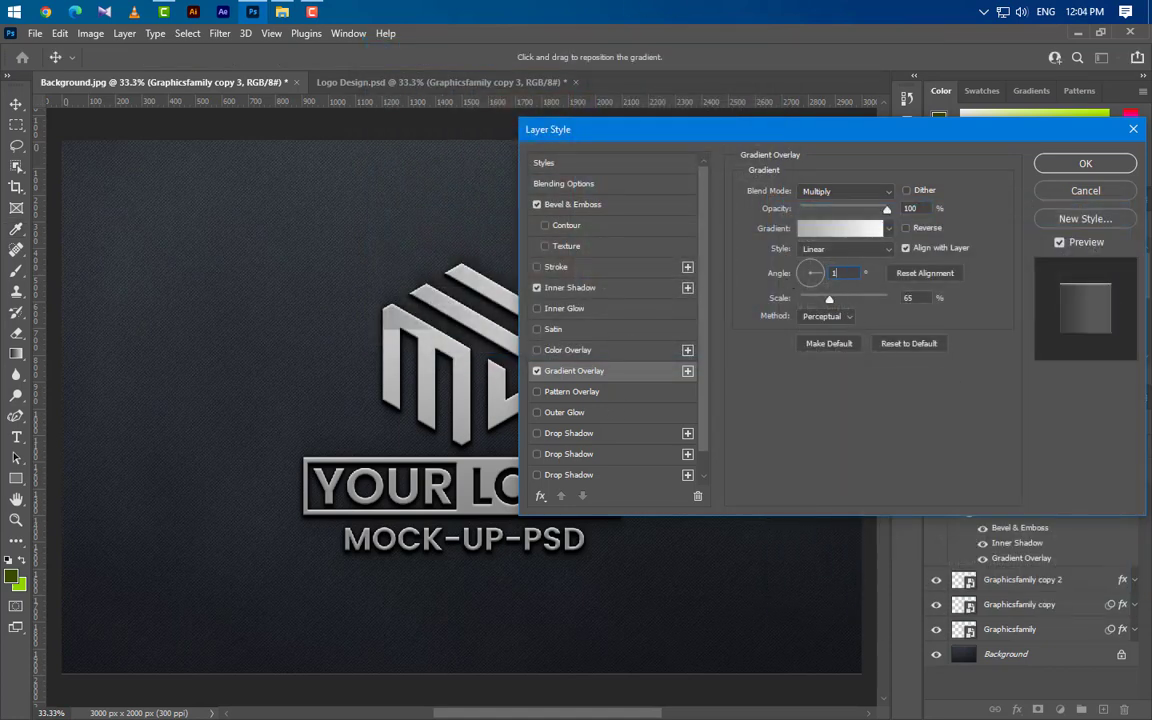
{"action": "type", "text": "100"}
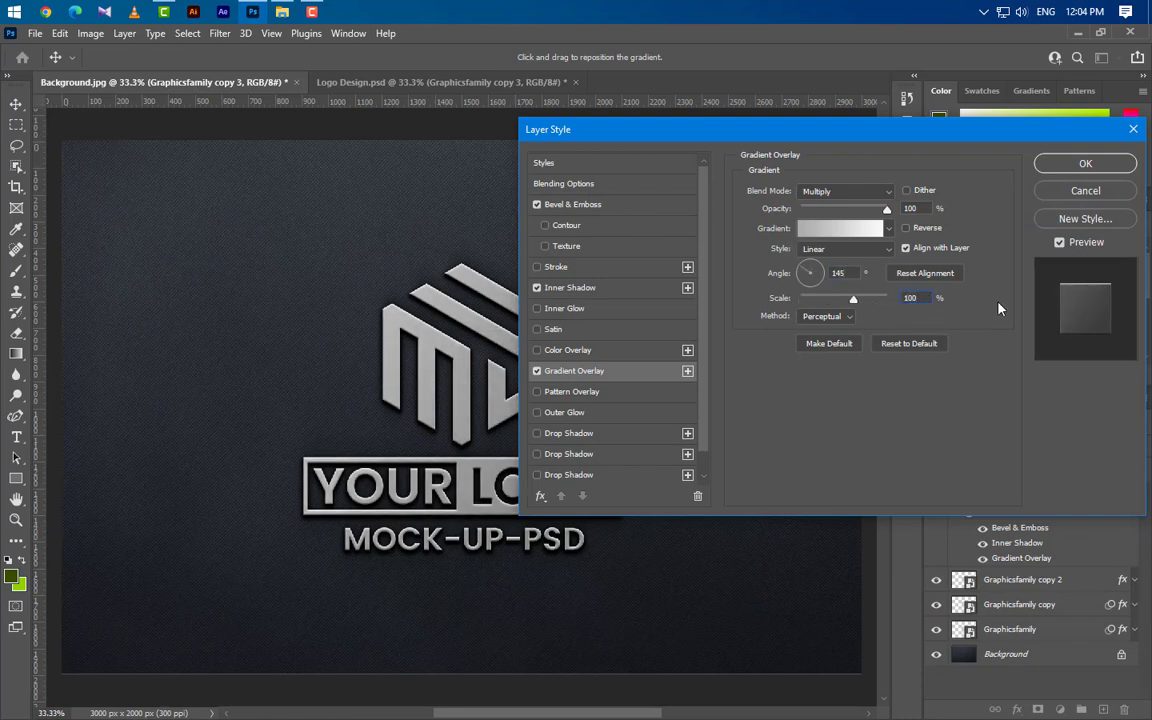
{"action": "left_click", "coordinate": [1082, 164]}
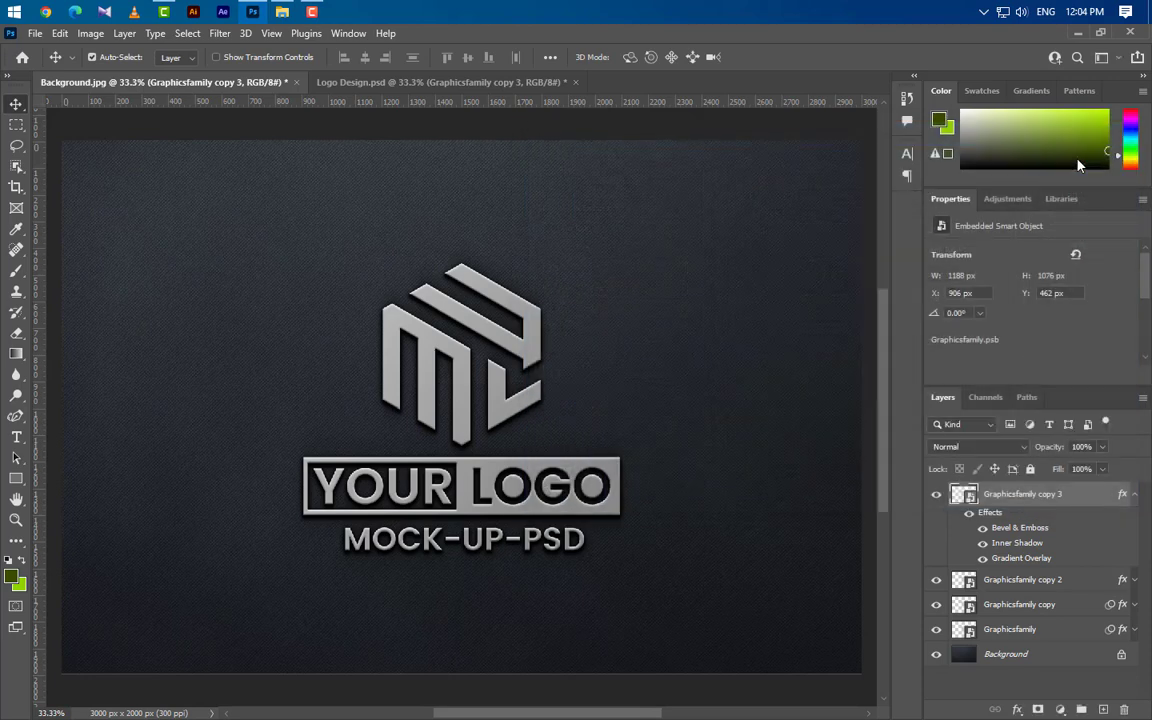
{"action": "left_click", "coordinate": [1136, 496]}
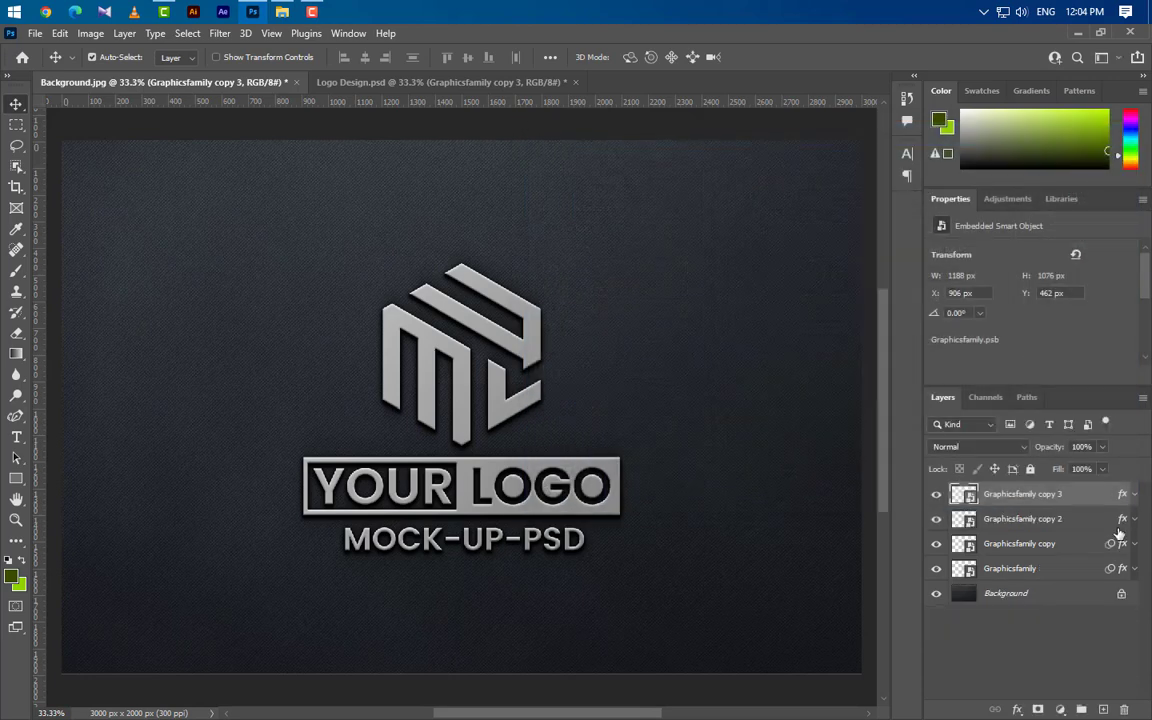
Duplicate the Graphicsfamily copy 3 layer and clear the new duplicate's layer style.
{"action": "right_click", "coordinate": [1092, 500]}
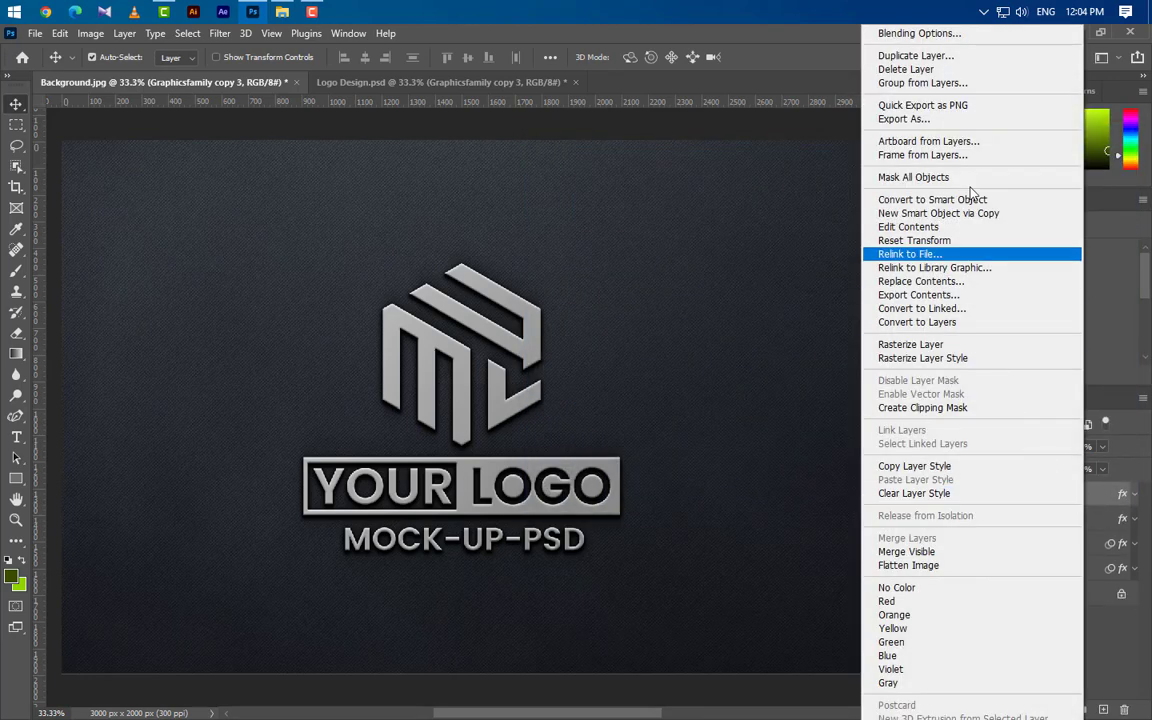
{"action": "left_click", "coordinate": [958, 55]}
{"action": "left_click", "coordinate": [710, 216]}
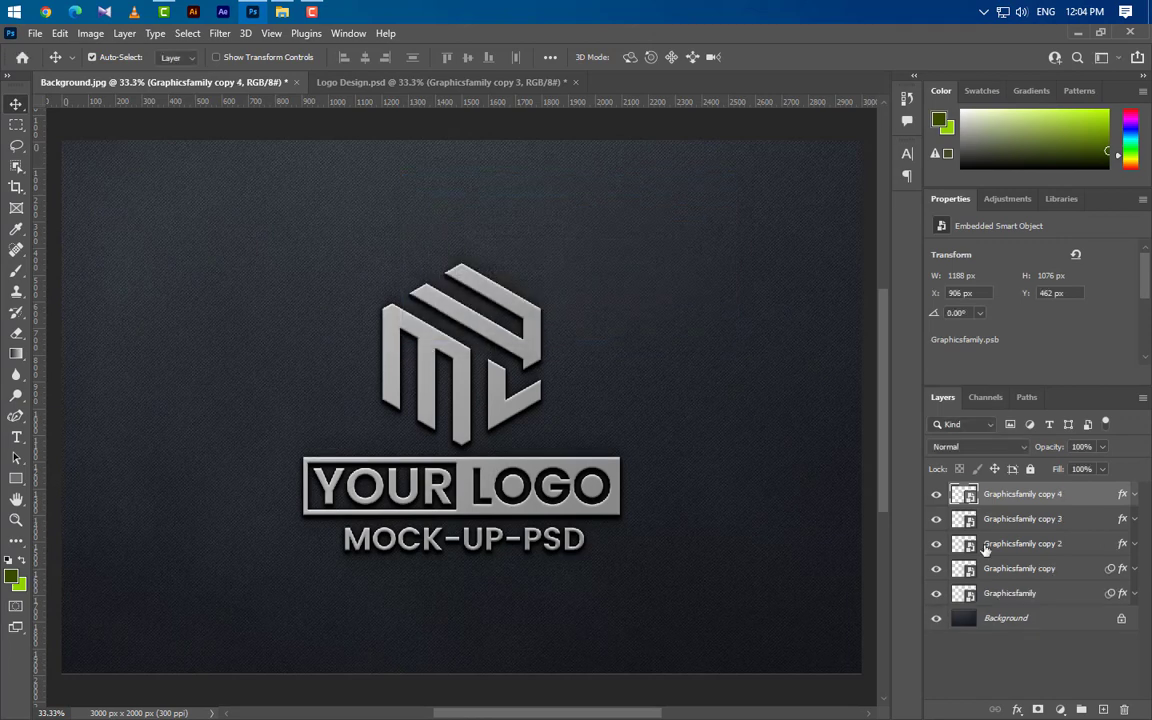
{"action": "right_click", "coordinate": [1085, 494]}
{"action": "left_click", "coordinate": [969, 494]}
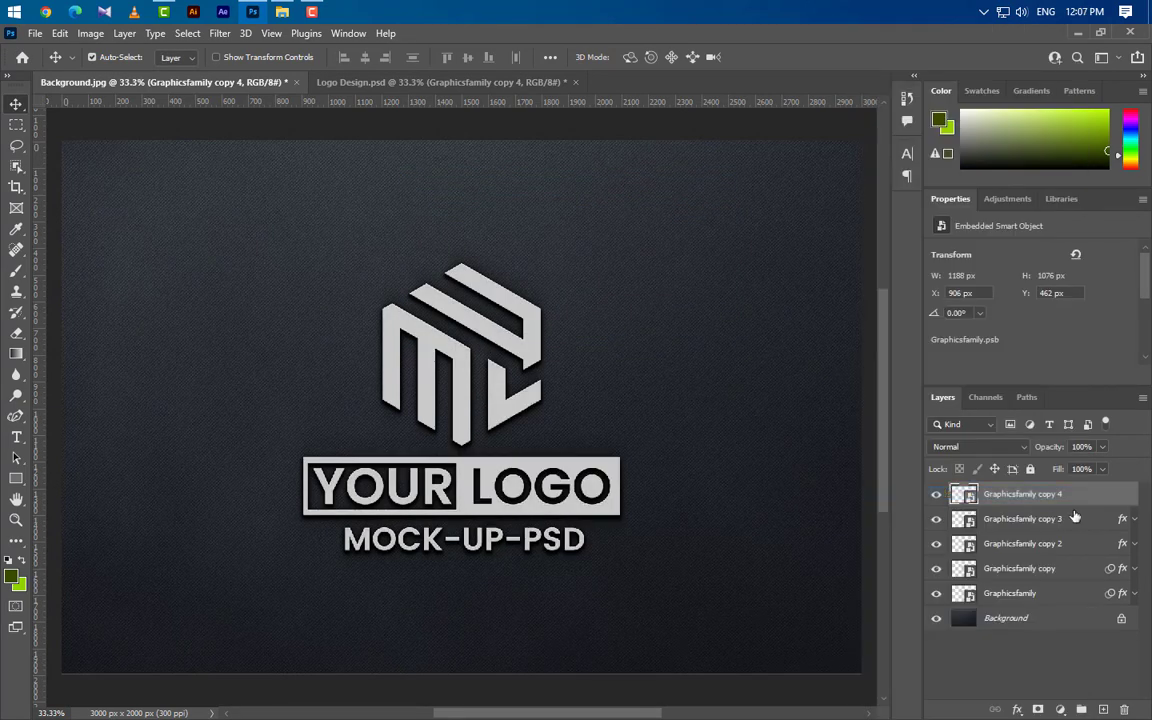
Add a Bevel & Emboss effect to the Graphicsfamily copy 4 layer with Inner Bevel style and Smooth technique.
{"action": "right_click", "coordinate": [1097, 494]}
{"action": "left_click", "coordinate": [969, 33]}
{"action": "left_click", "coordinate": [636, 208]}
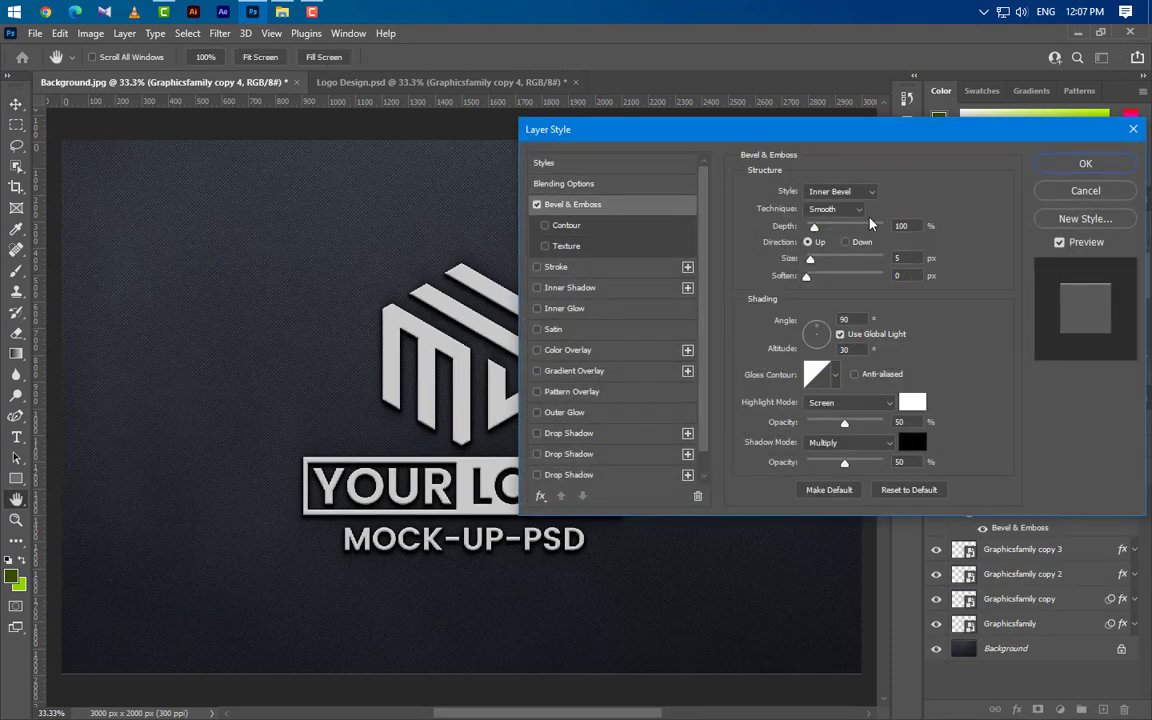
{"action": "left_click", "coordinate": [840, 191]}
{"action": "left_click", "coordinate": [830, 208]}
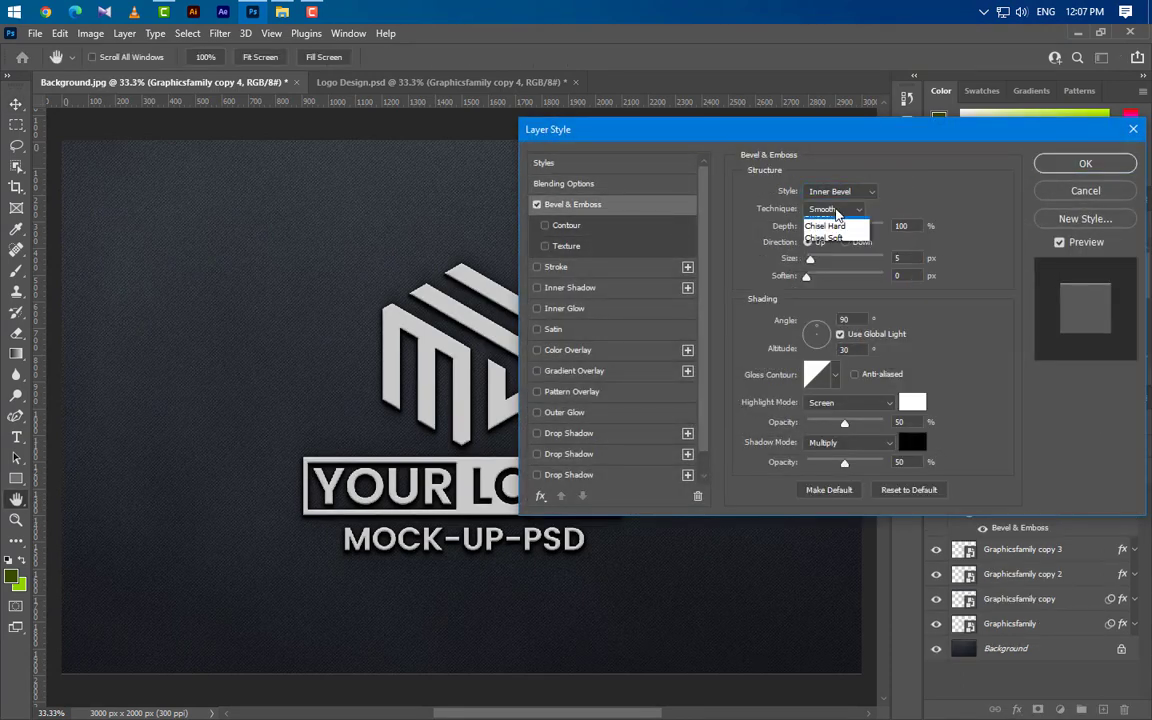
{"action": "left_click", "coordinate": [837, 213]}
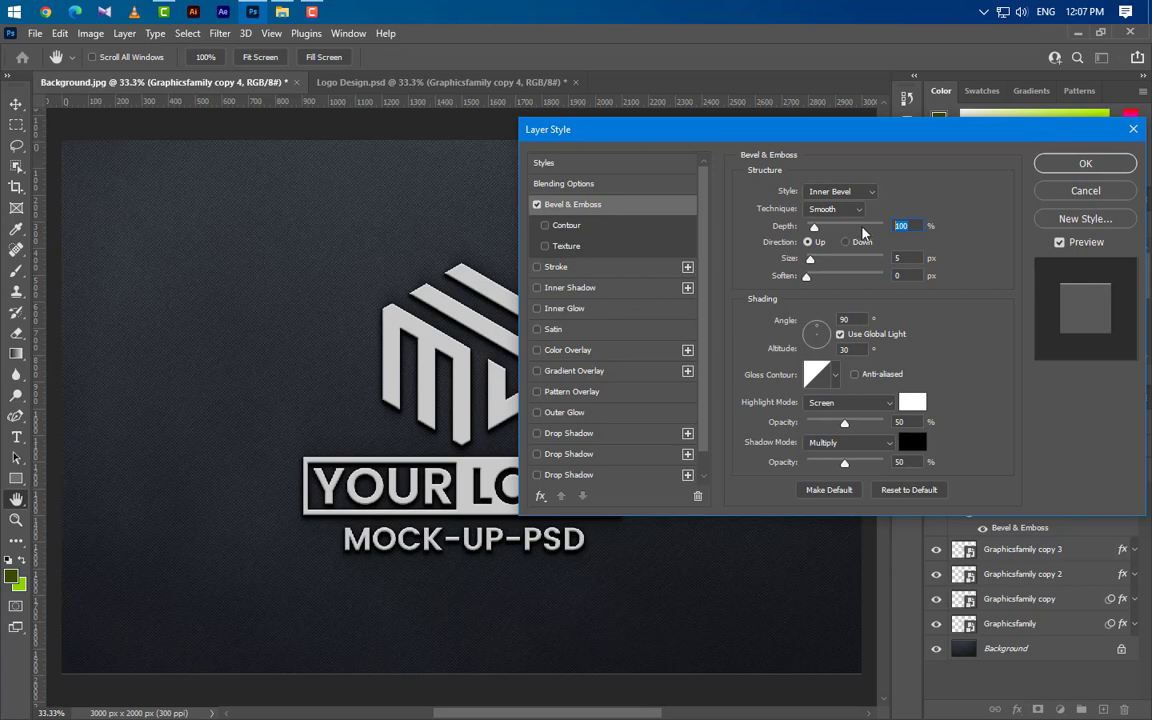
Set the bevel's depth to 210%, size to 6 px and soften to 16 px.
{"action": "type", "text": "210"}
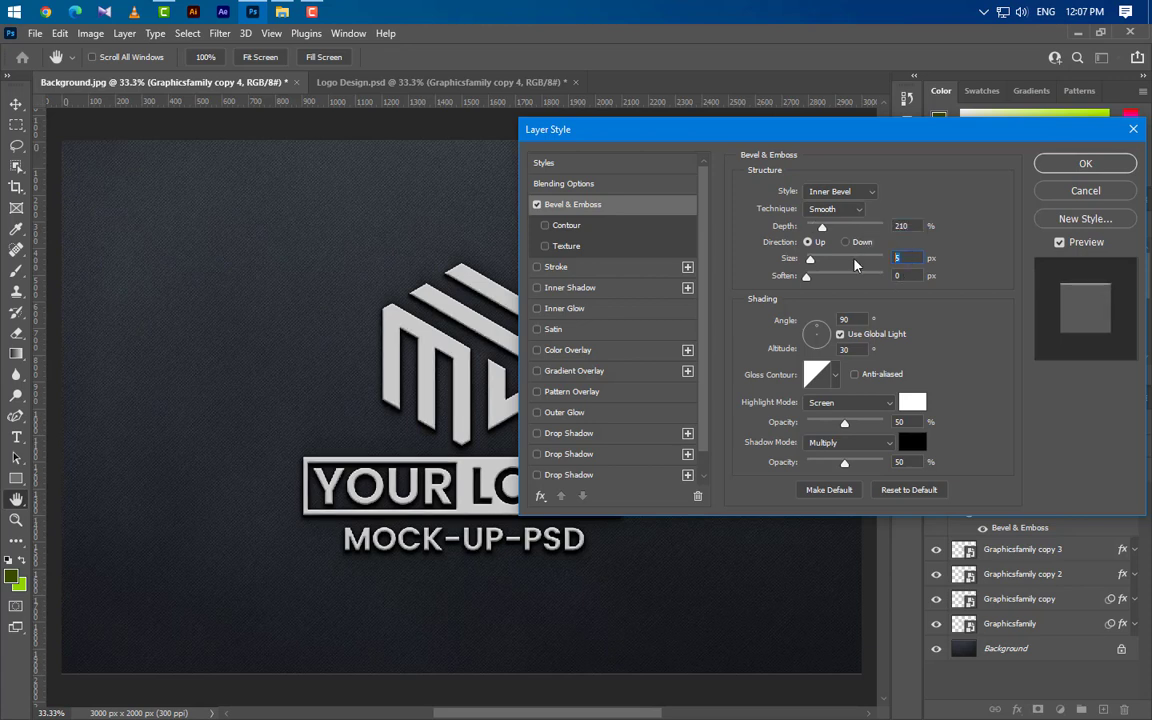
{"action": "key", "text": "Tab"}
{"action": "type", "text": "16"}
{"action": "key", "text": "Tab"}
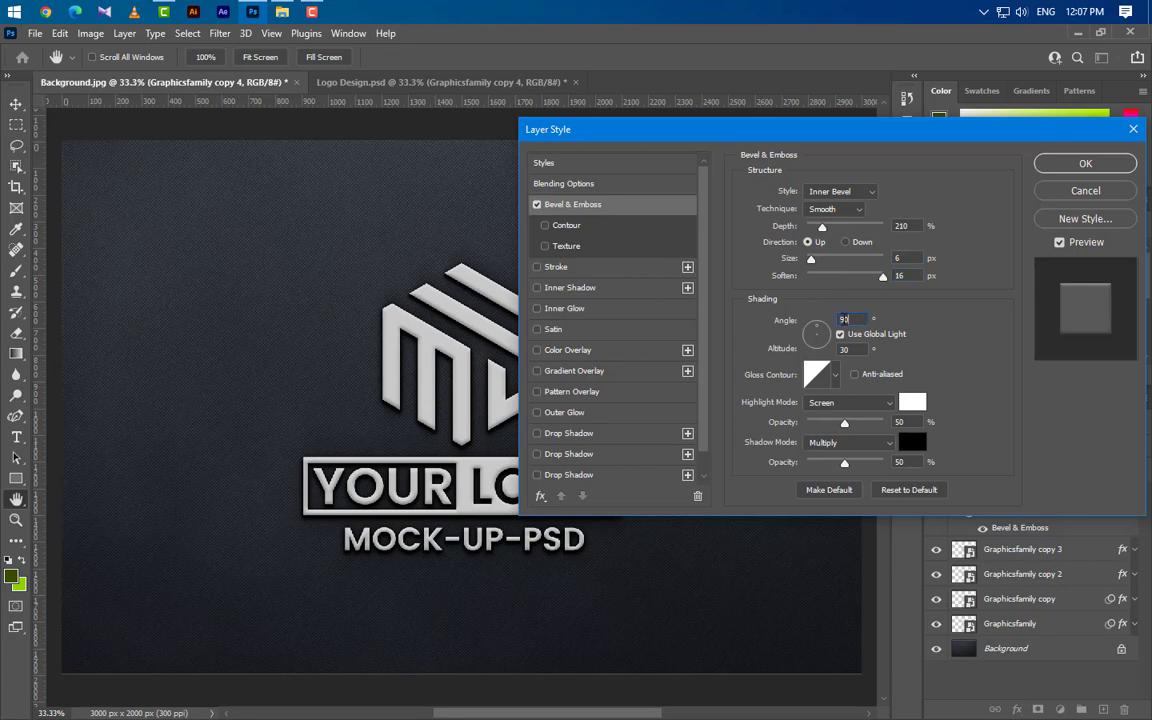
Turn off global light for the bevel and set its angle to -90° and altitude to 45°.
{"action": "left_click", "coordinate": [840, 334]}
{"action": "type", "text": "-90"}
{"action": "key", "text": "Tab"}
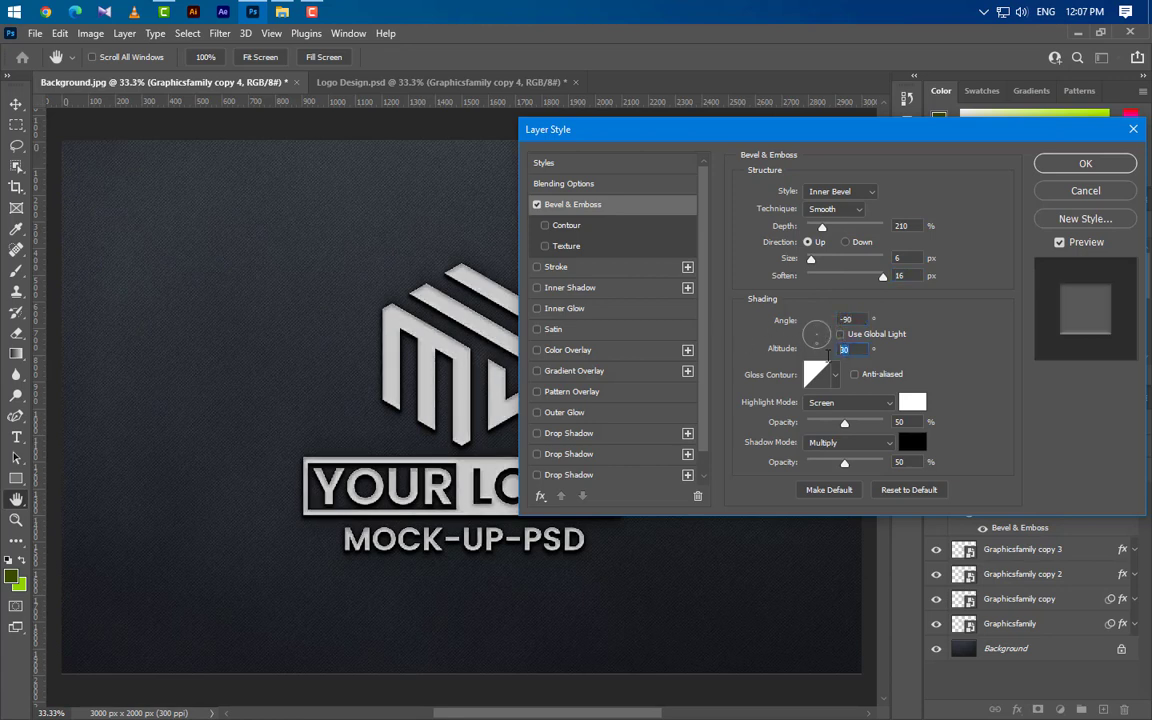
{"action": "type", "text": "45"}
Set the bevel's highlight mode to Multiply with the black highlight color 000000.
{"action": "left_click", "coordinate": [854, 375]}
{"action": "left_click", "coordinate": [862, 410]}
{"action": "left_click", "coordinate": [850, 350]}
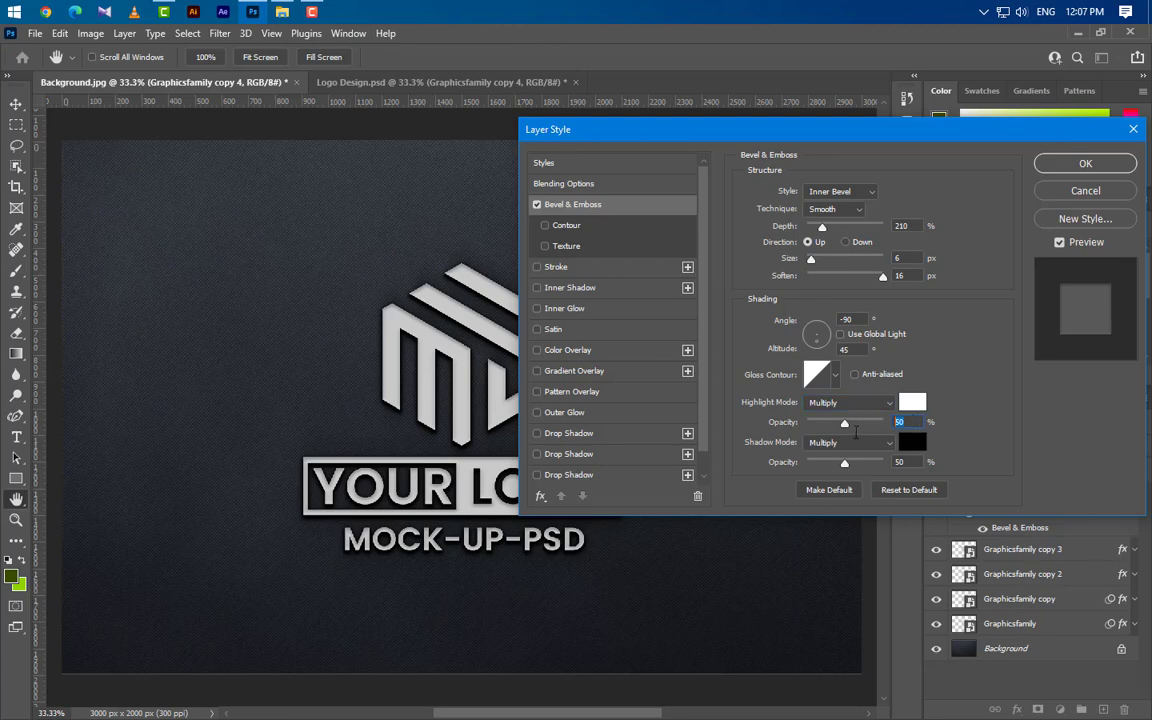
{"action": "left_click", "coordinate": [910, 403]}
{"action": "type", "text": "000000"}
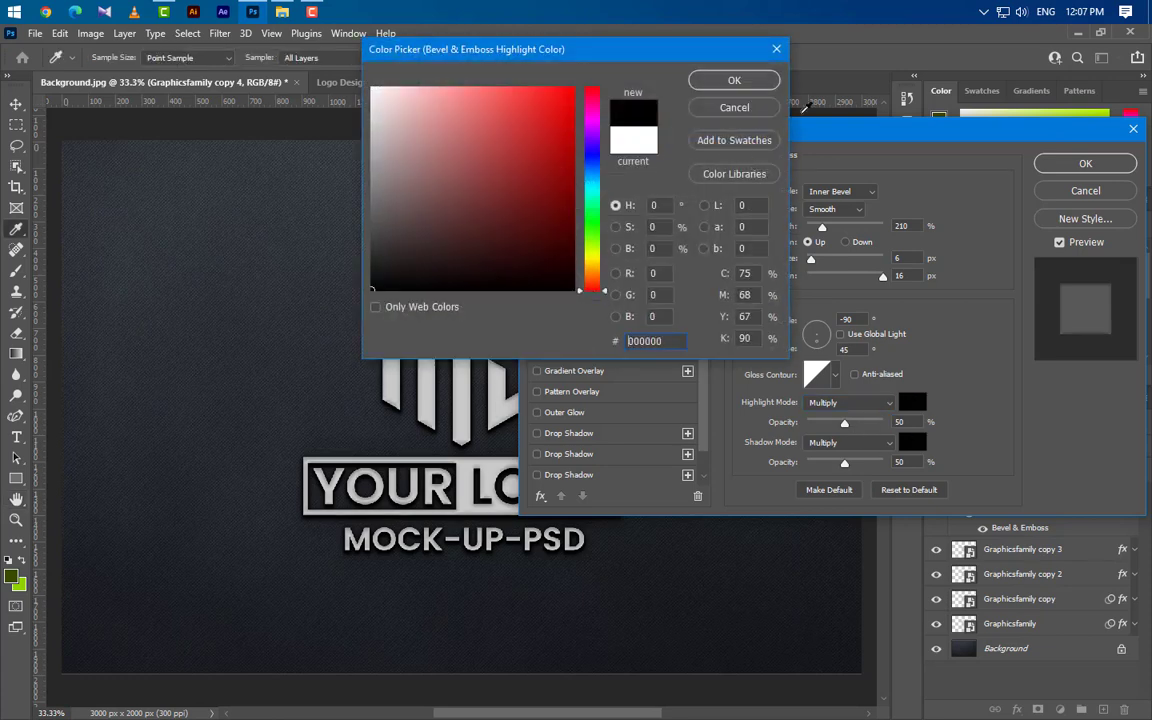
{"action": "left_click", "coordinate": [752, 82]}
Set the bevel's shadow mode to Screen with the white color ffffff and 100% opacity.
{"action": "left_click", "coordinate": [850, 442]}
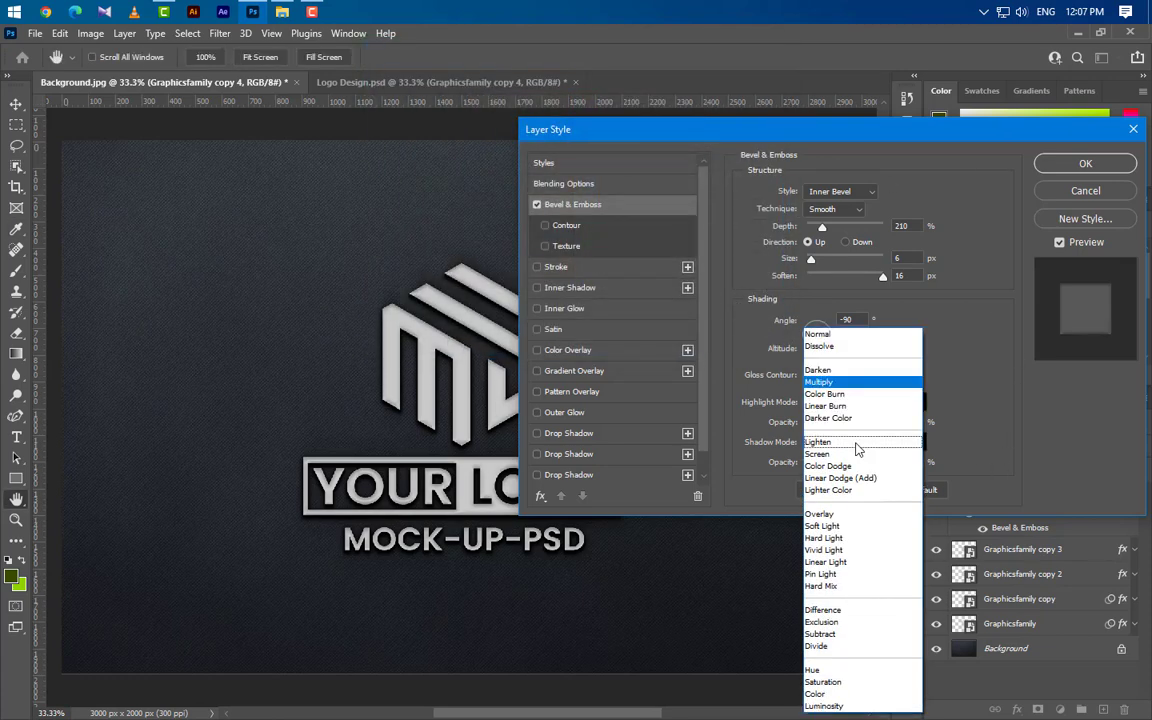
{"action": "left_click", "coordinate": [852, 455]}
{"action": "left_click", "coordinate": [912, 442]}
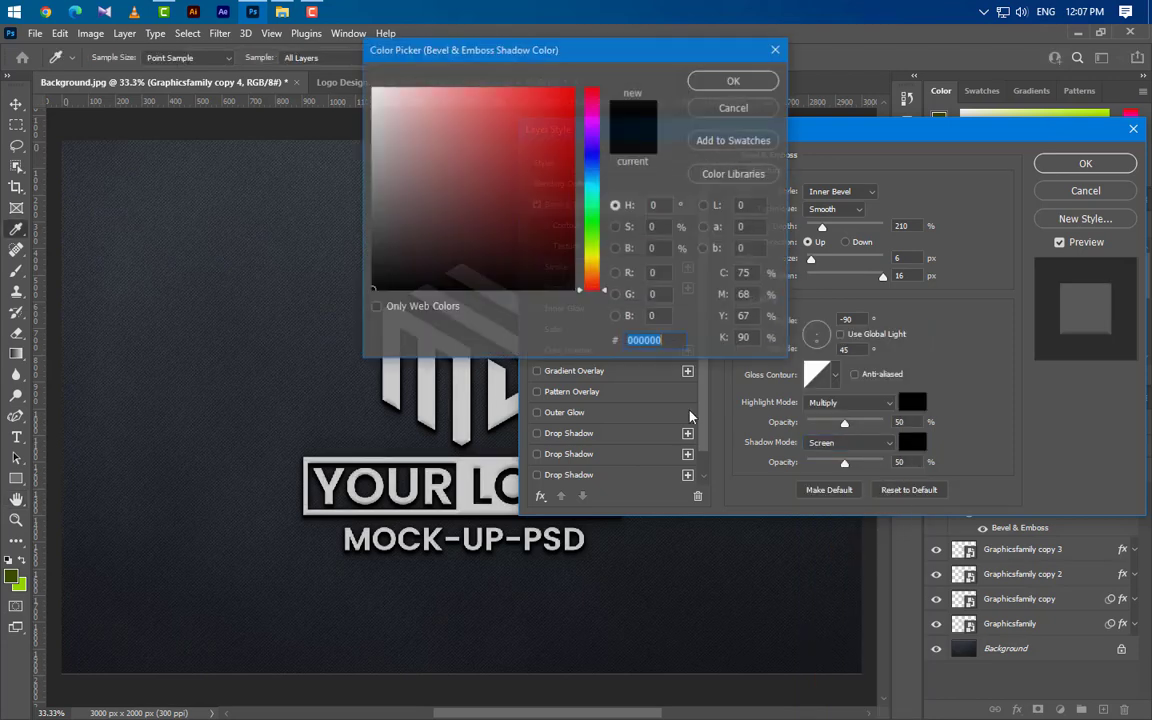
{"action": "type", "text": "b98181ffffff"}
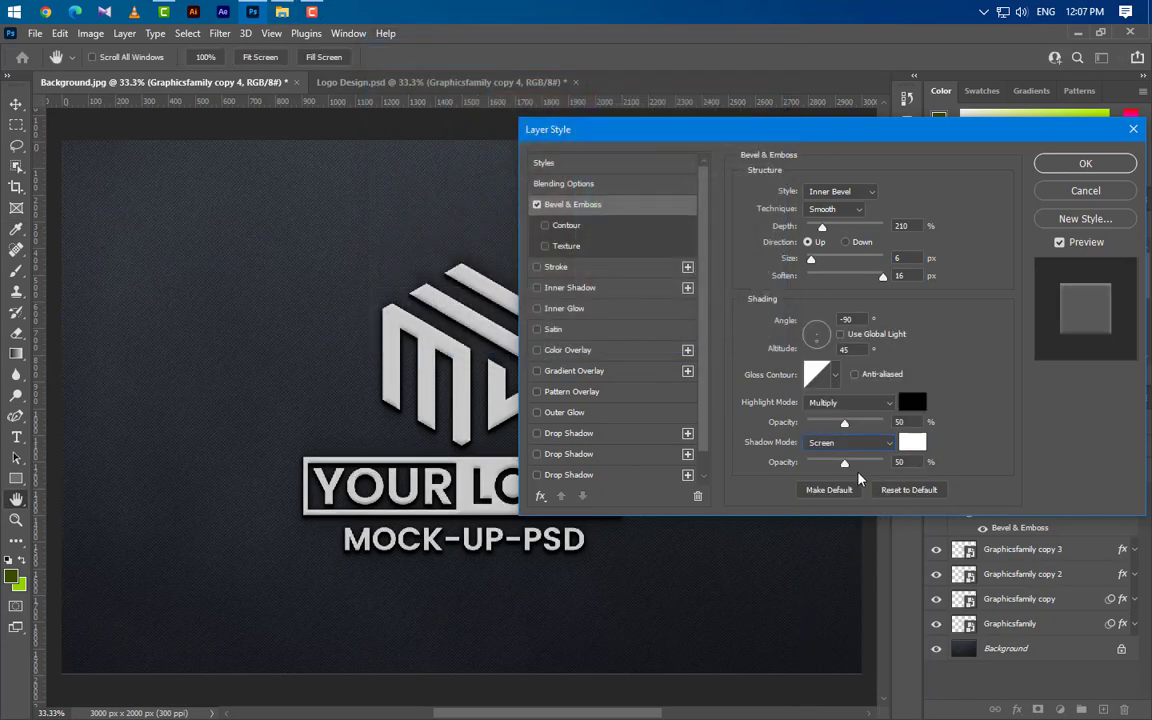
{"action": "left_click_drag", "start_coordinate": [844, 462], "coordinate": [888, 463]}
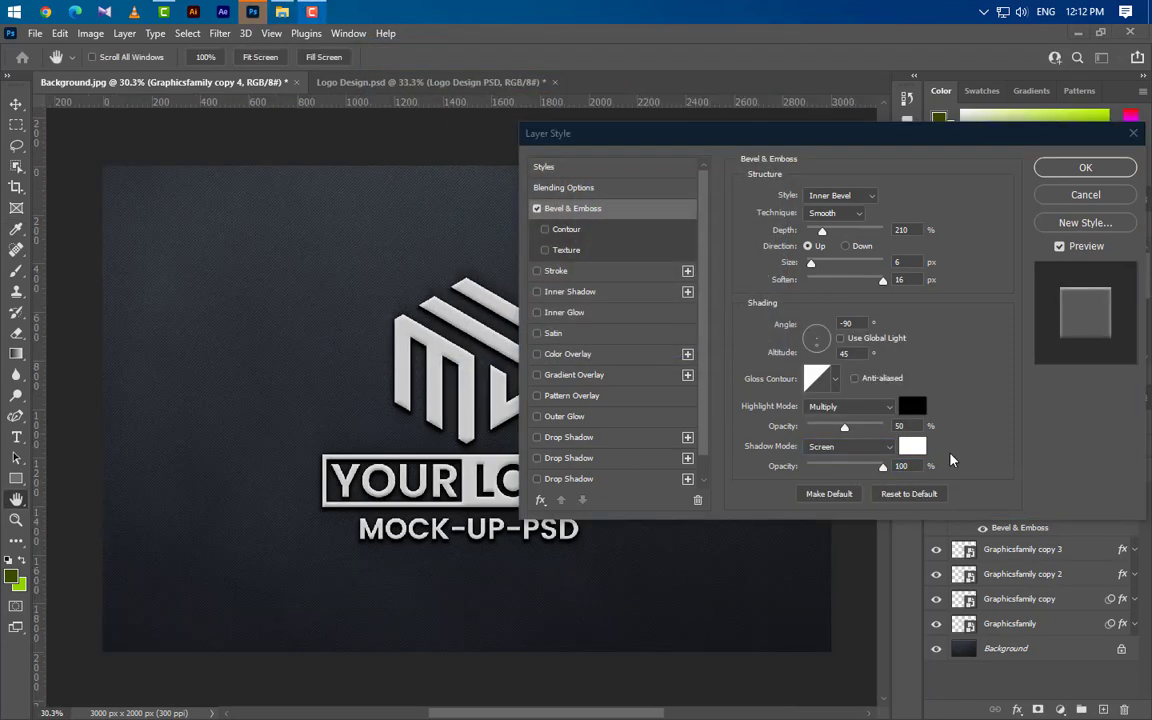
Add a Satin effect to the Graphicsfamily copy 4 layer with Hard Mix blend mode and white color ffffff.
{"action": "left_click", "coordinate": [598, 335]}
{"action": "left_click", "coordinate": [858, 200]}
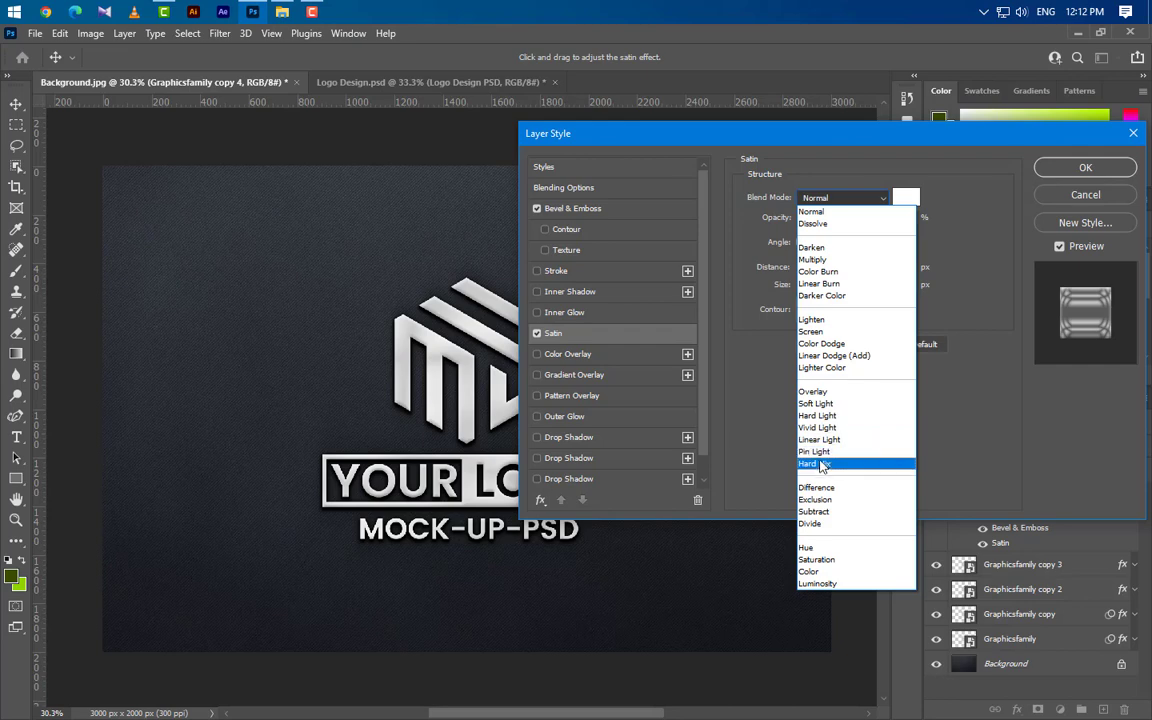
{"action": "left_click", "coordinate": [818, 463]}
{"action": "left_click", "coordinate": [906, 198]}
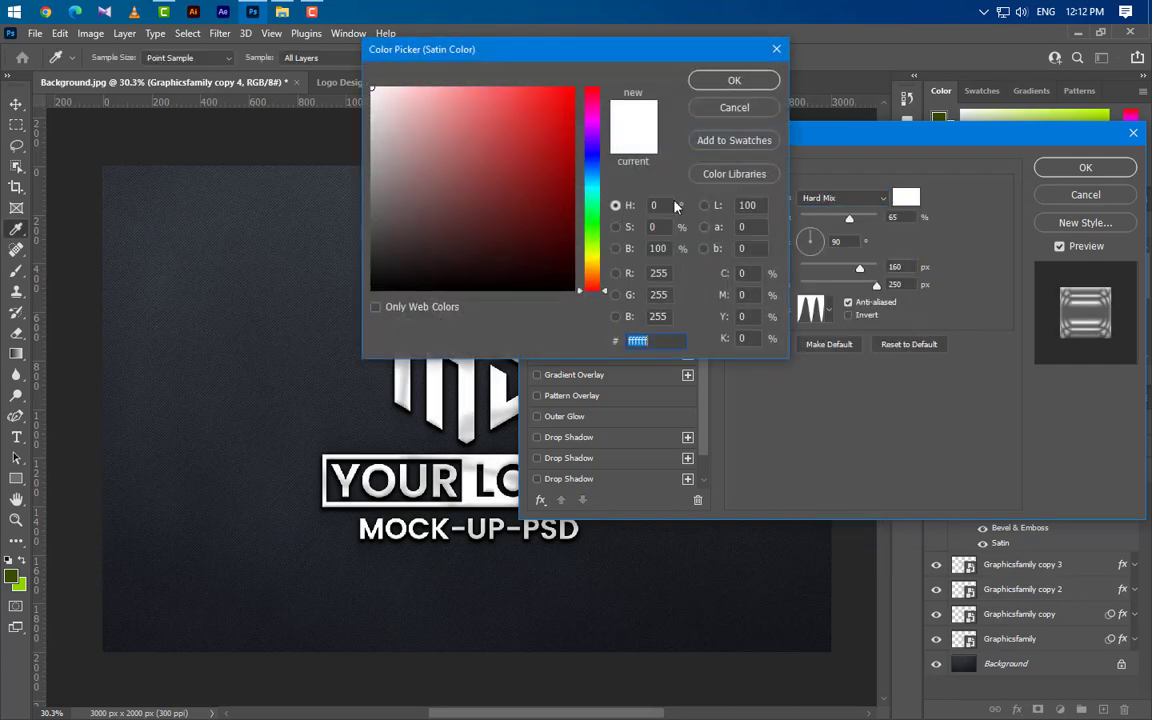
{"action": "left_click", "coordinate": [764, 83]}
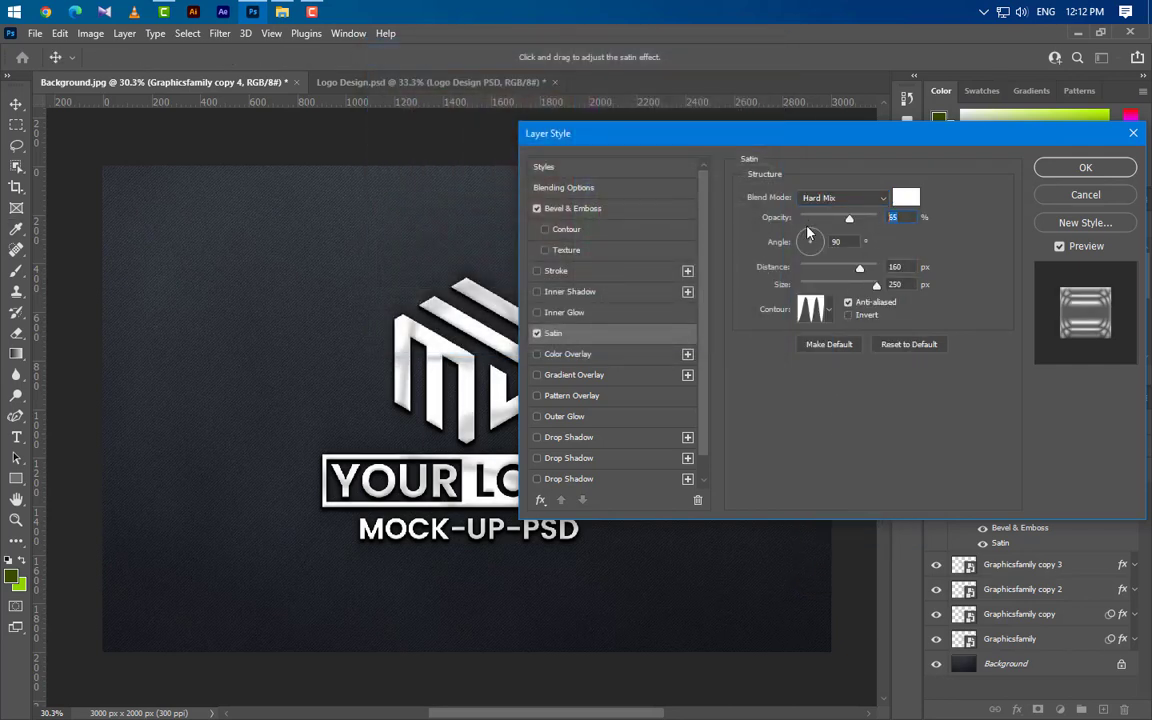
Set the satin's opacity to 30% with 90° angle, 160 px distance, 250 px size and the triple-peak contour, and apply the layer style.
{"action": "left_click", "coordinate": [822, 218]}
{"action": "left_click", "coordinate": [847, 239]}
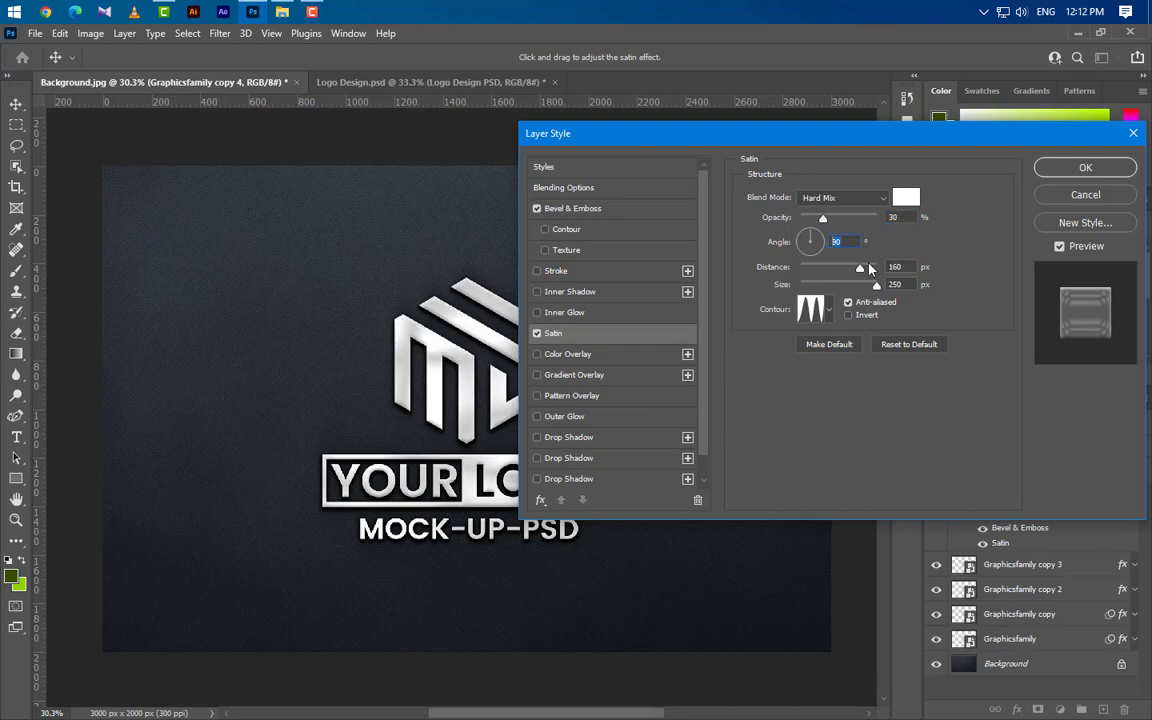
{"action": "key", "text": "Tab"}
{"action": "key", "text": "Tab"}
{"action": "left_click", "coordinate": [829, 312]}
{"action": "left_click", "coordinate": [786, 374]}
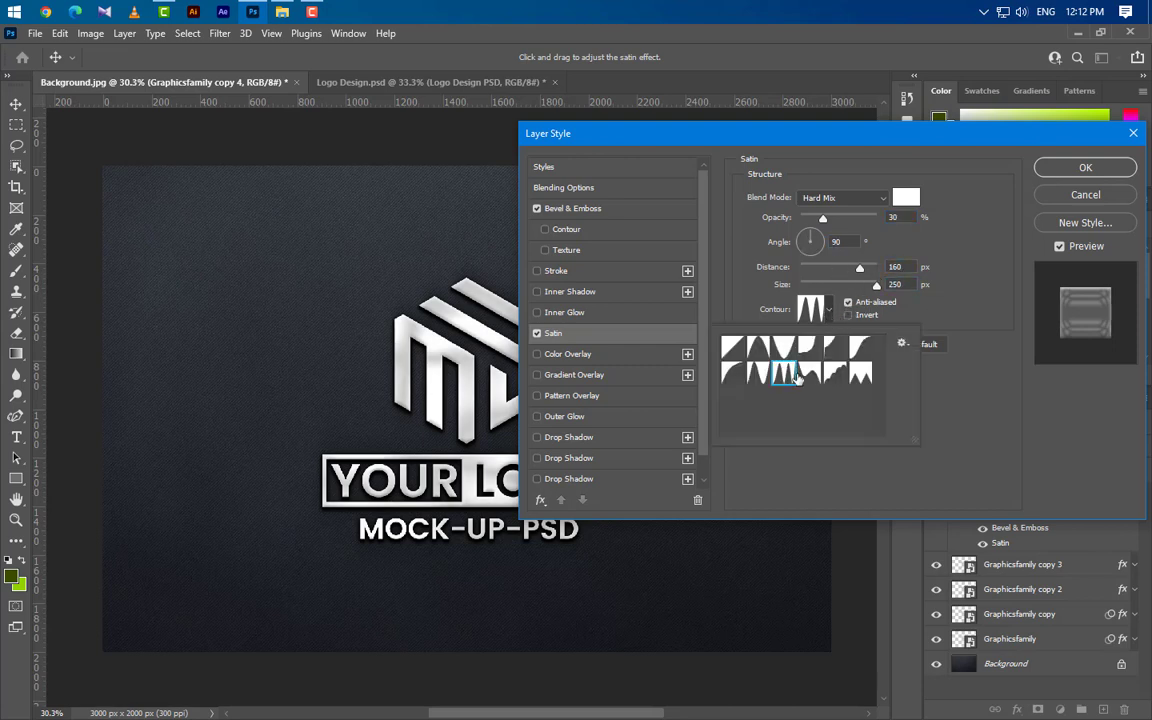
{"action": "left_click", "coordinate": [952, 388]}
{"action": "left_click", "coordinate": [1073, 173]}
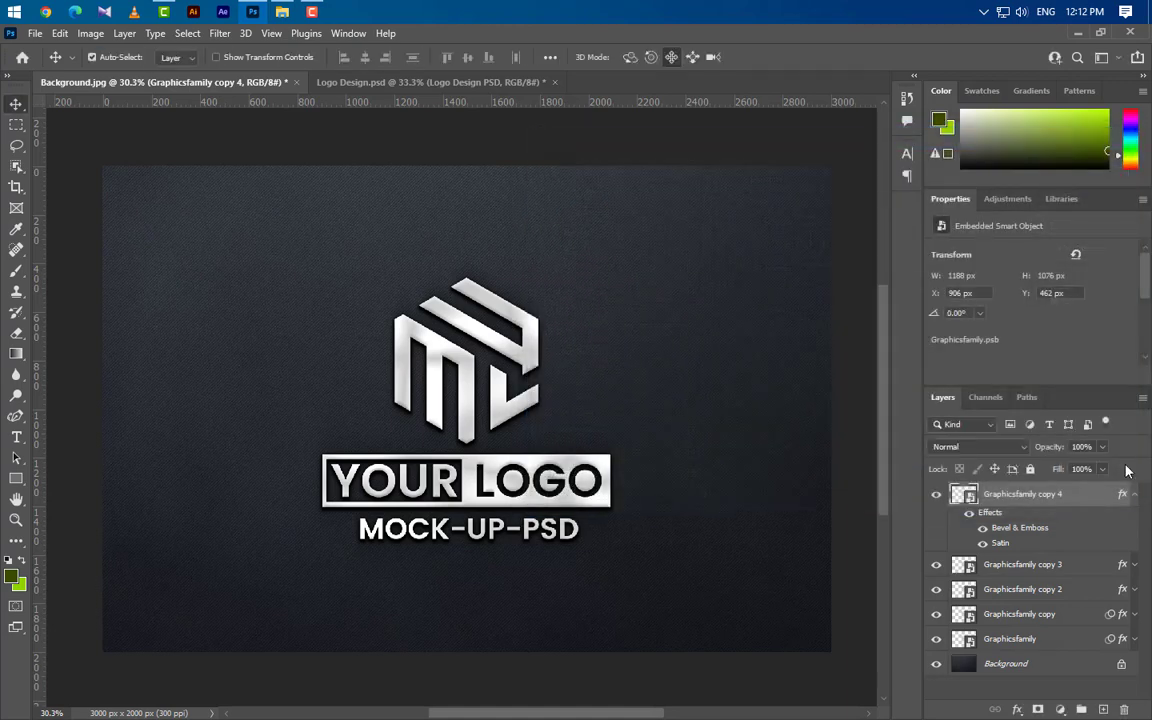
Set the Graphicsfamily copy 4 layer's fill to 0% and collapse its effects list.
{"action": "left_click", "coordinate": [1101, 469]}
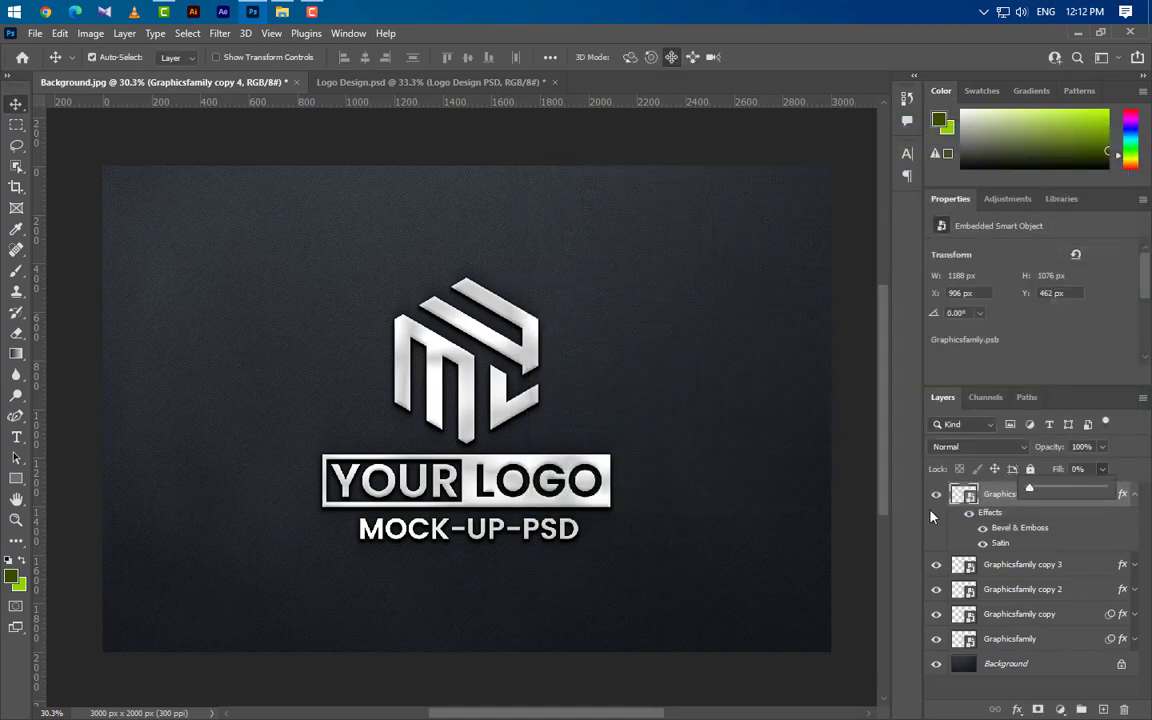
{"action": "left_click_drag", "start_coordinate": [1106, 489], "coordinate": [1030, 489]}
{"action": "left_click", "coordinate": [1134, 495]}
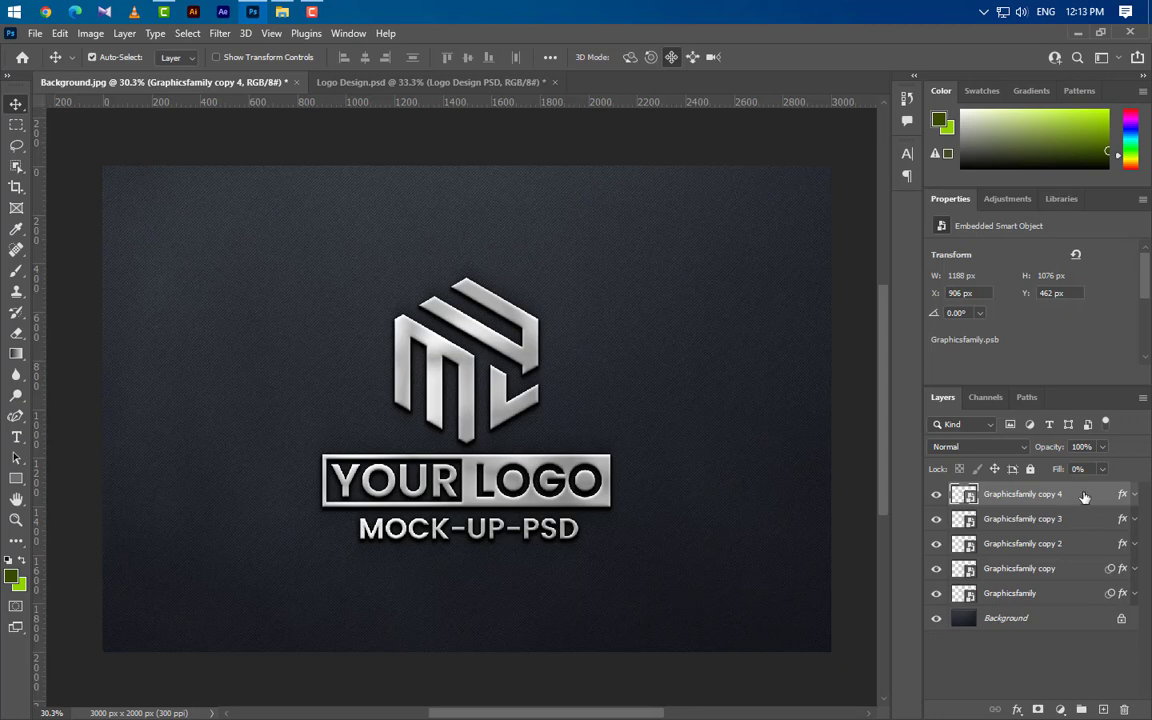
Add a Curves adjustment layer clipped to Graphicsfamily copy 4 and set the RGB black point's input to 2.
{"action": "left_click", "coordinate": [1062, 709]}
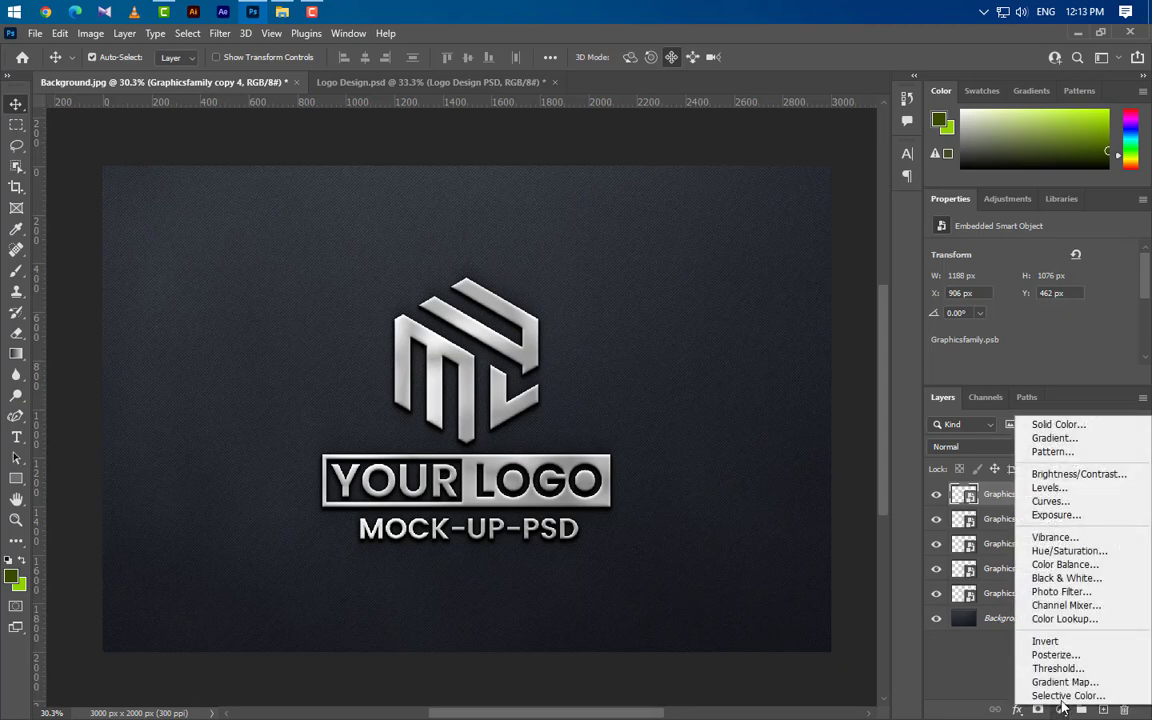
{"action": "left_click", "coordinate": [1050, 501]}
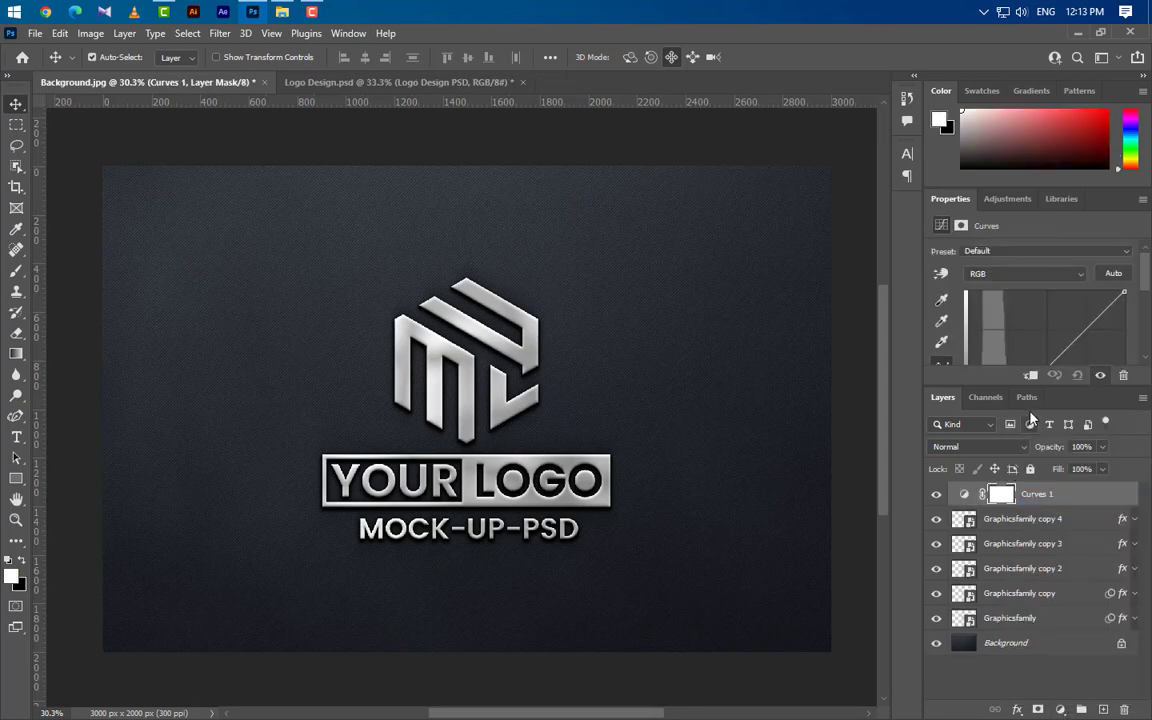
{"action": "left_click", "coordinate": [1031, 375]}
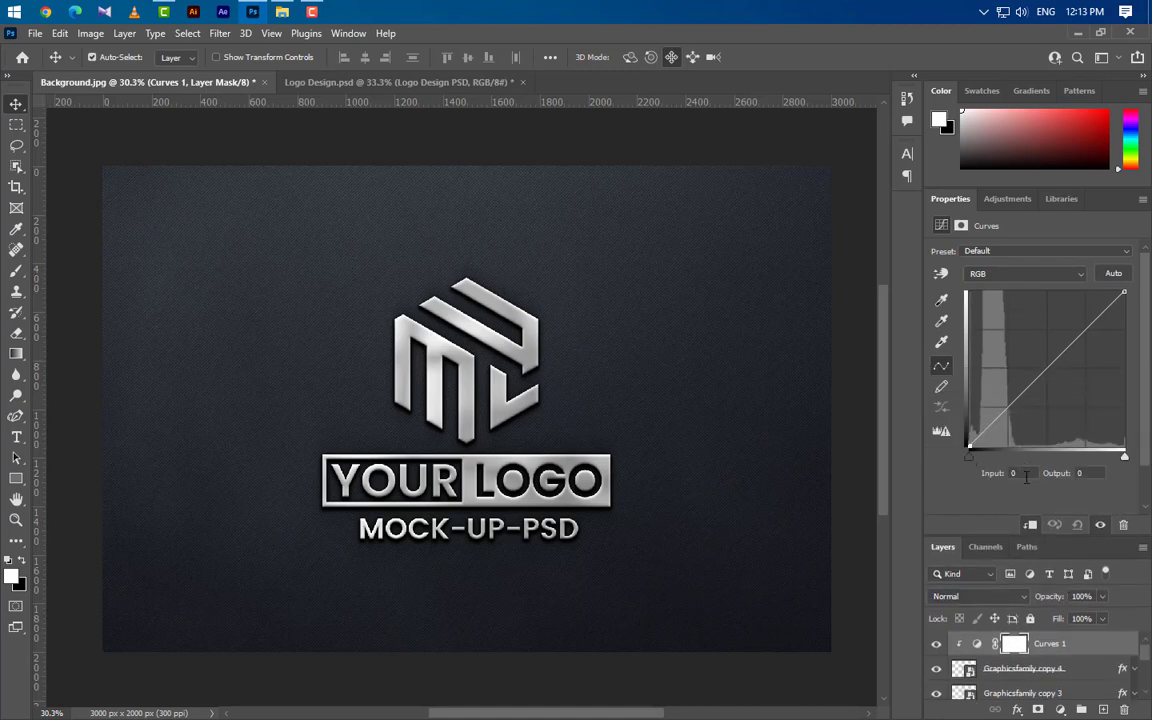
{"action": "type", "text": "2"}
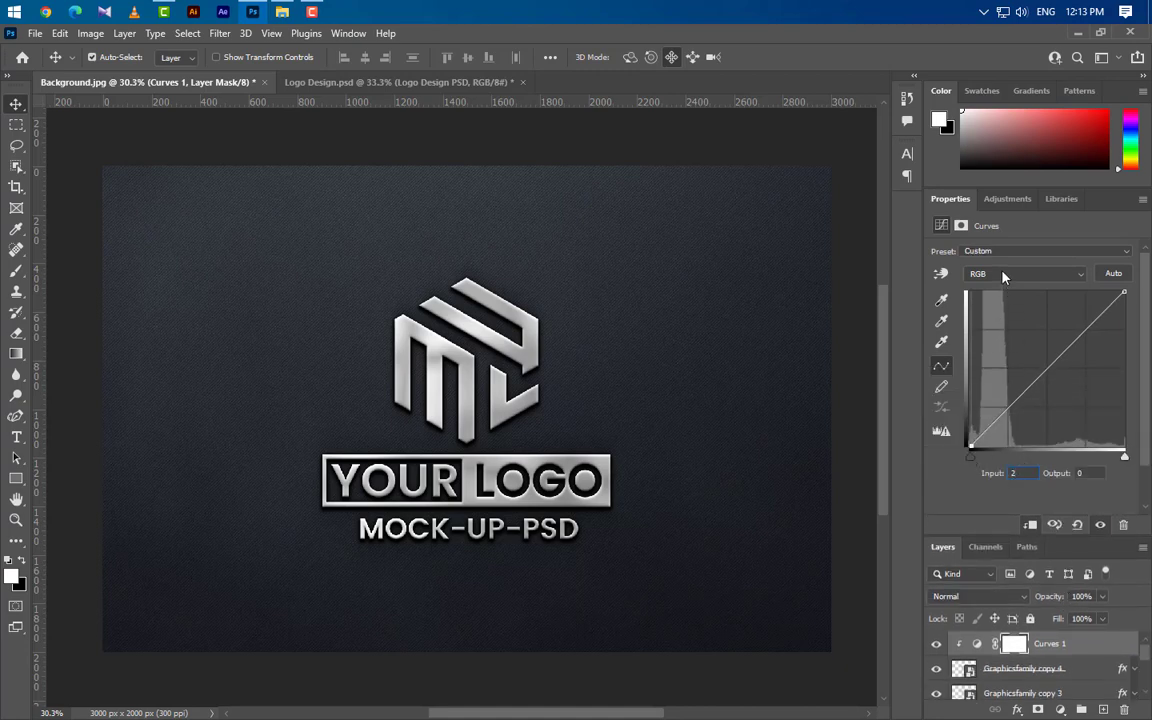
Set the curve's black point input to 3 in the Red channel and 2 in the Green channel.
{"action": "left_click", "coordinate": [1005, 274]}
{"action": "left_click", "coordinate": [1003, 297]}
{"action": "left_click", "coordinate": [1025, 473]}
{"action": "type", "text": "3"}
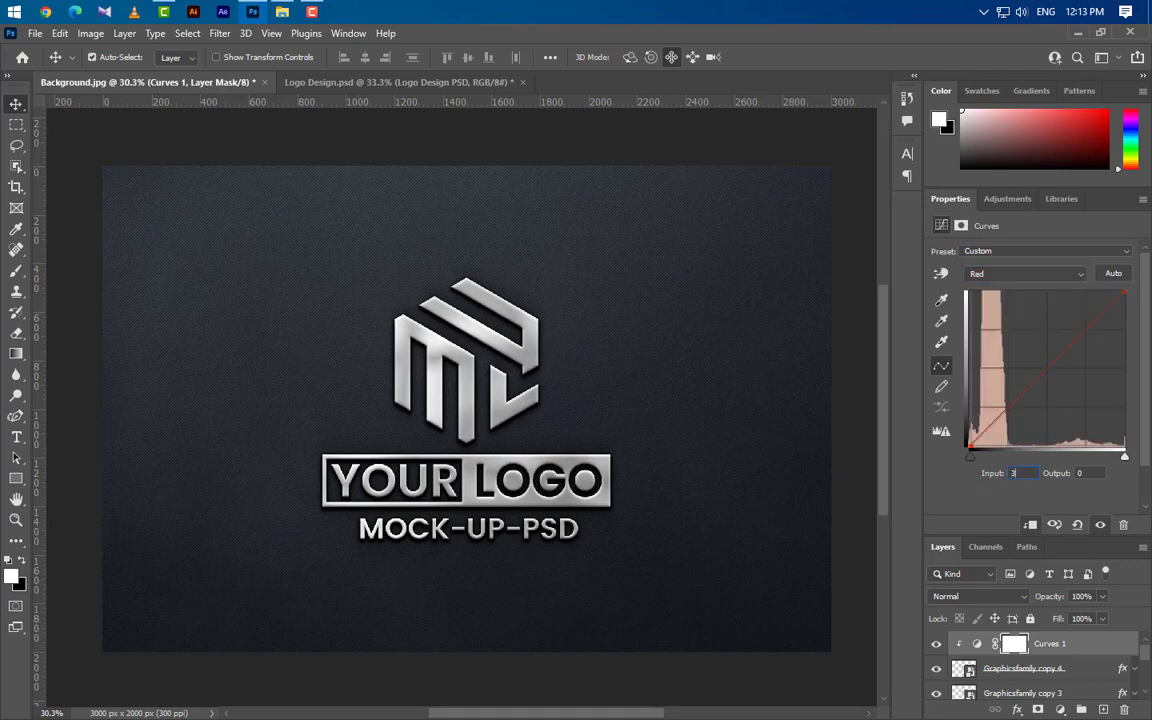
{"action": "left_click", "coordinate": [1015, 275]}
{"action": "left_click", "coordinate": [1003, 309]}
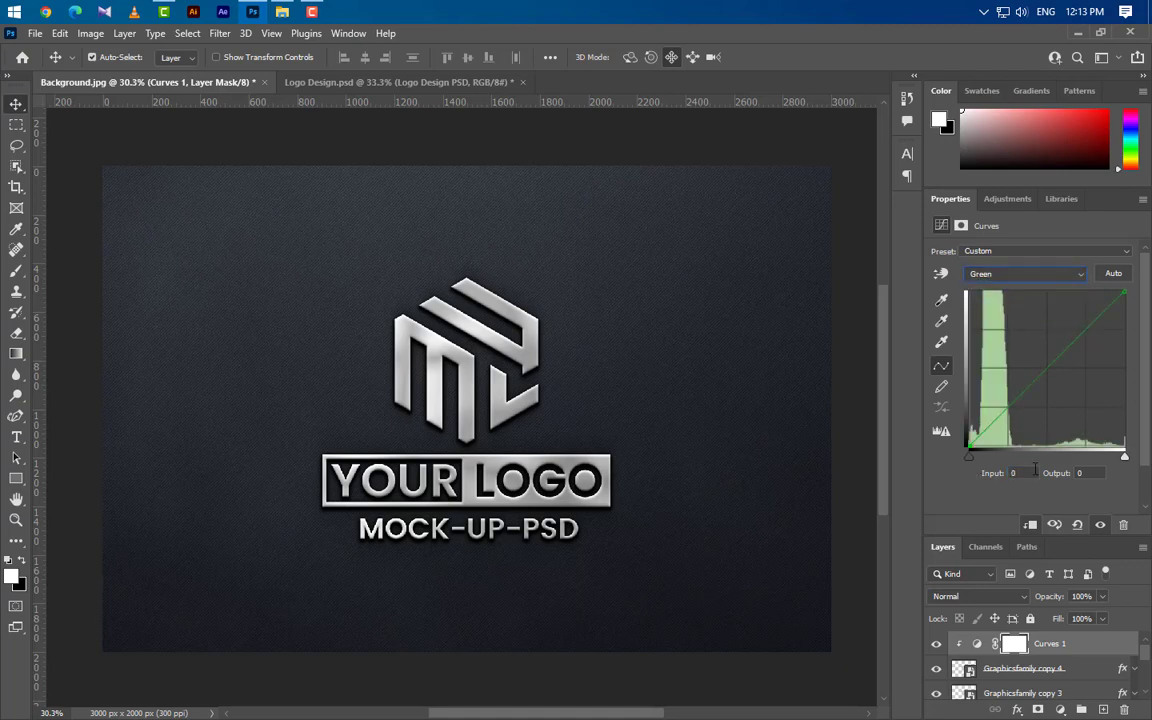
{"action": "type", "text": "2"}
{"action": "left_click_drag", "start_coordinate": [1063, 538], "coordinate": [1053, 245]}
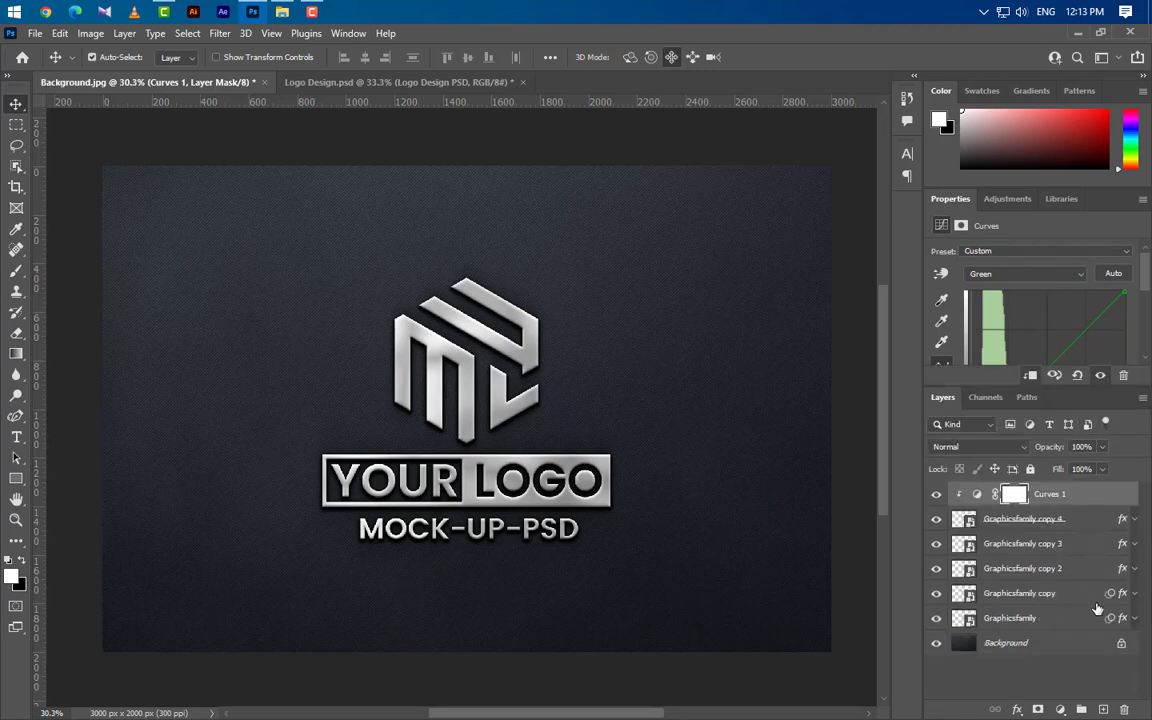
Duplicate the Graphicsfamily copy 4 layer and move the duplicate above the Curves 1 layer.
{"action": "left_click", "coordinate": [1078, 520]}
{"action": "right_click", "coordinate": [1078, 521]}
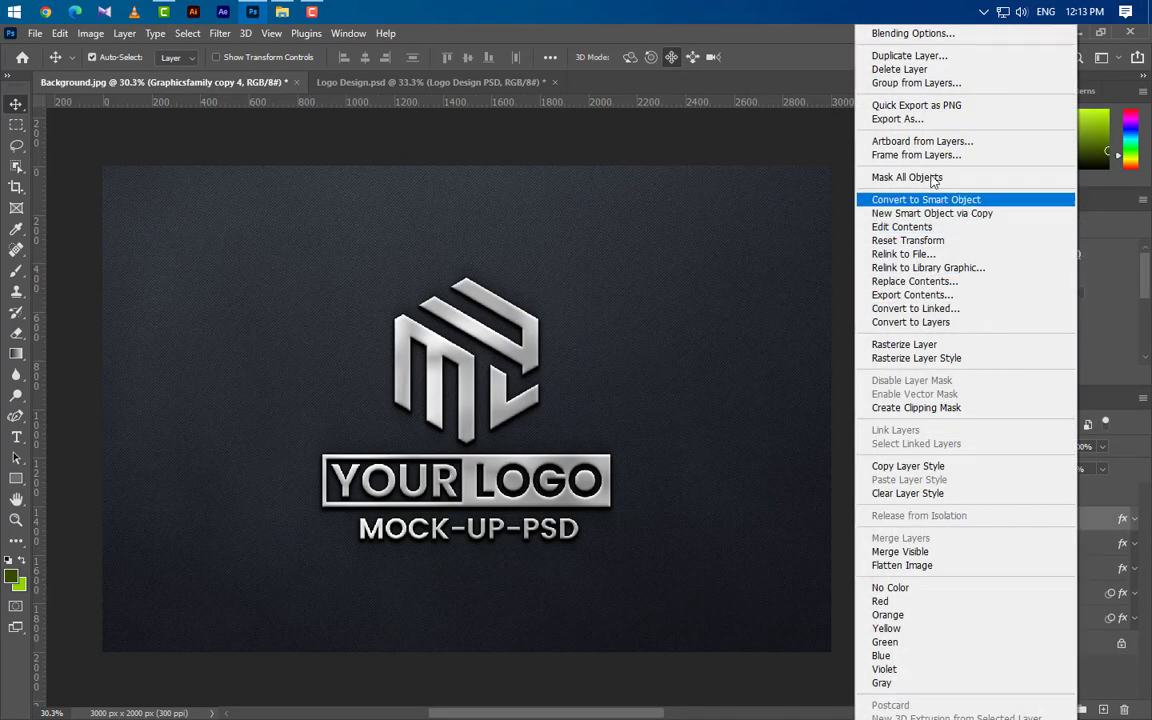
{"action": "left_click", "coordinate": [906, 56]}
{"action": "left_click", "coordinate": [708, 214]}
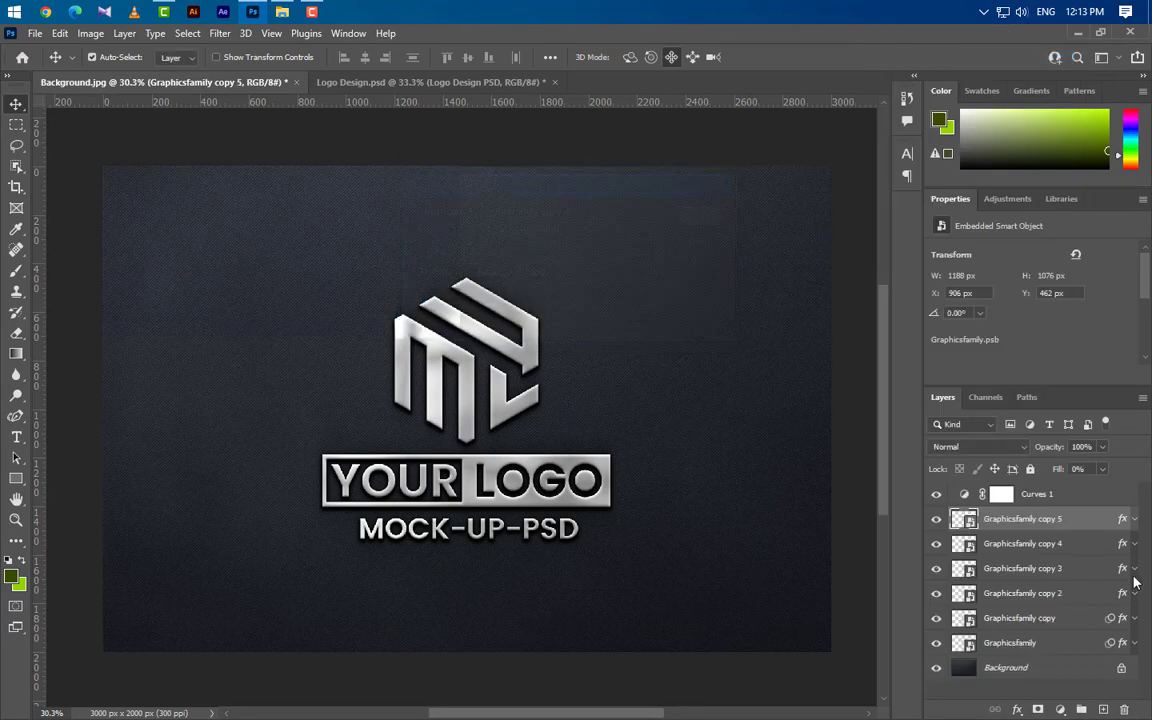
{"action": "left_click_drag", "start_coordinate": [1075, 514], "coordinate": [1068, 483]}
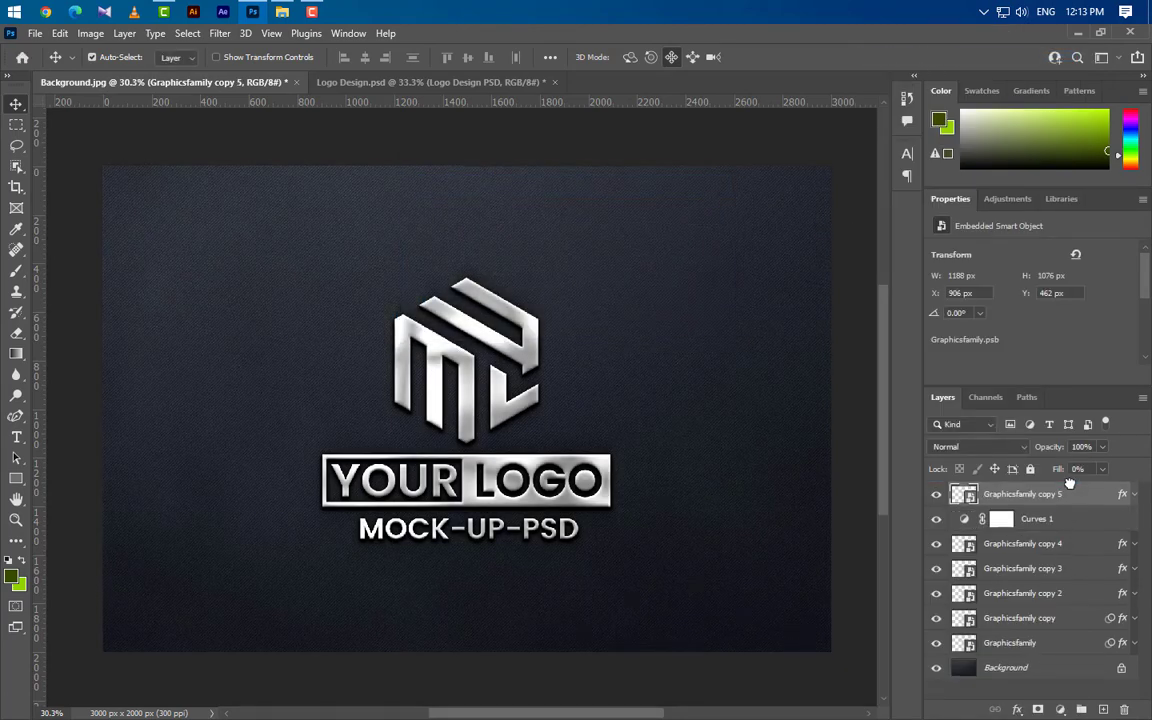
Clear the Graphicsfamily copy 5 layer's style and set its fill and opacity to 0%.
{"action": "right_click", "coordinate": [1010, 494]}
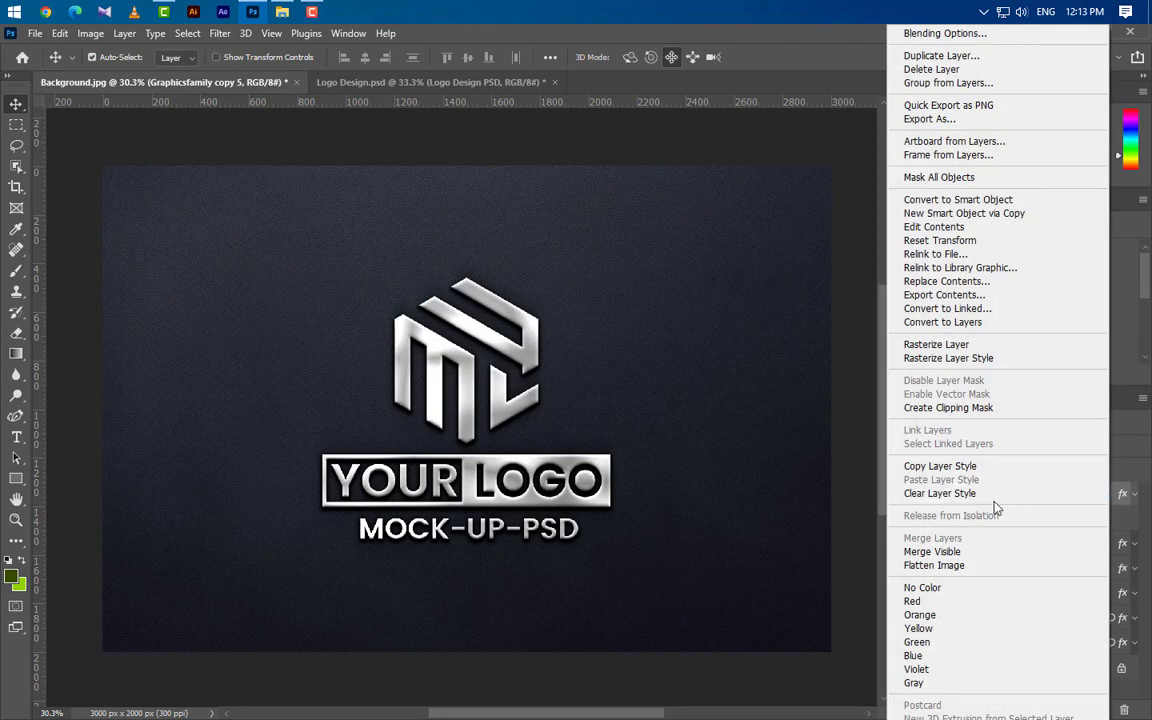
{"action": "left_click", "coordinate": [988, 497]}
{"action": "left_click", "coordinate": [1102, 469]}
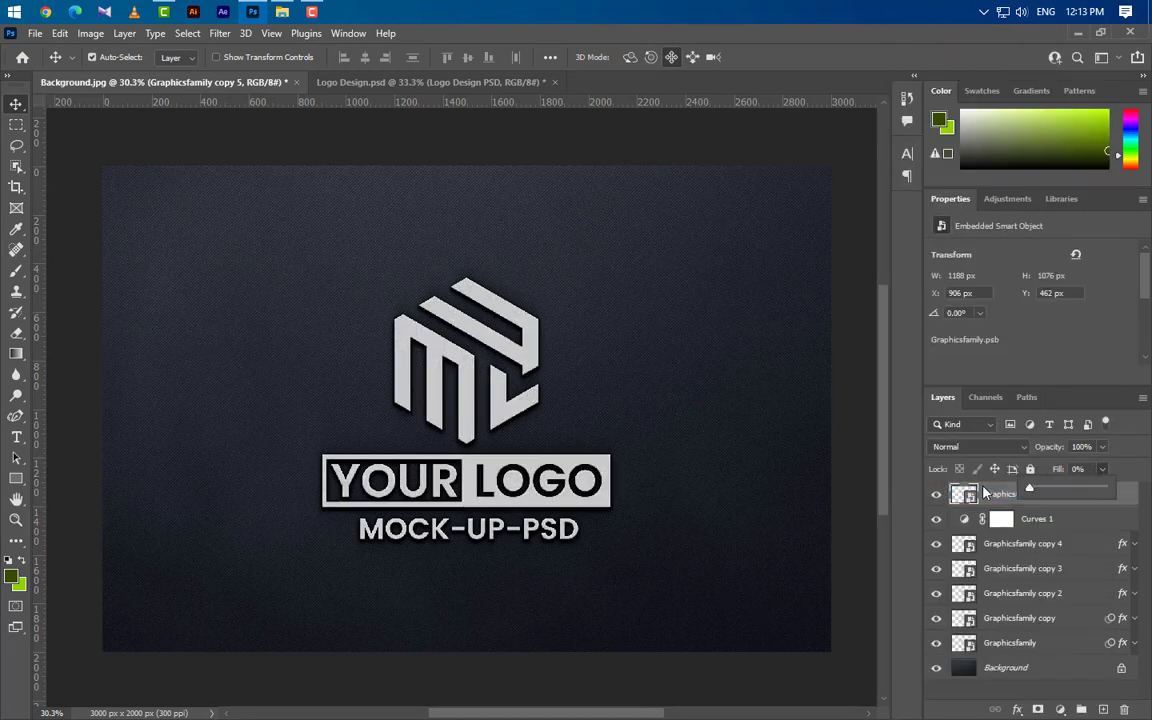
{"action": "type", "text": "0"}
{"action": "left_click", "coordinate": [1104, 468]}
{"action": "left_click_drag", "start_coordinate": [1022, 470], "coordinate": [1015, 472]}
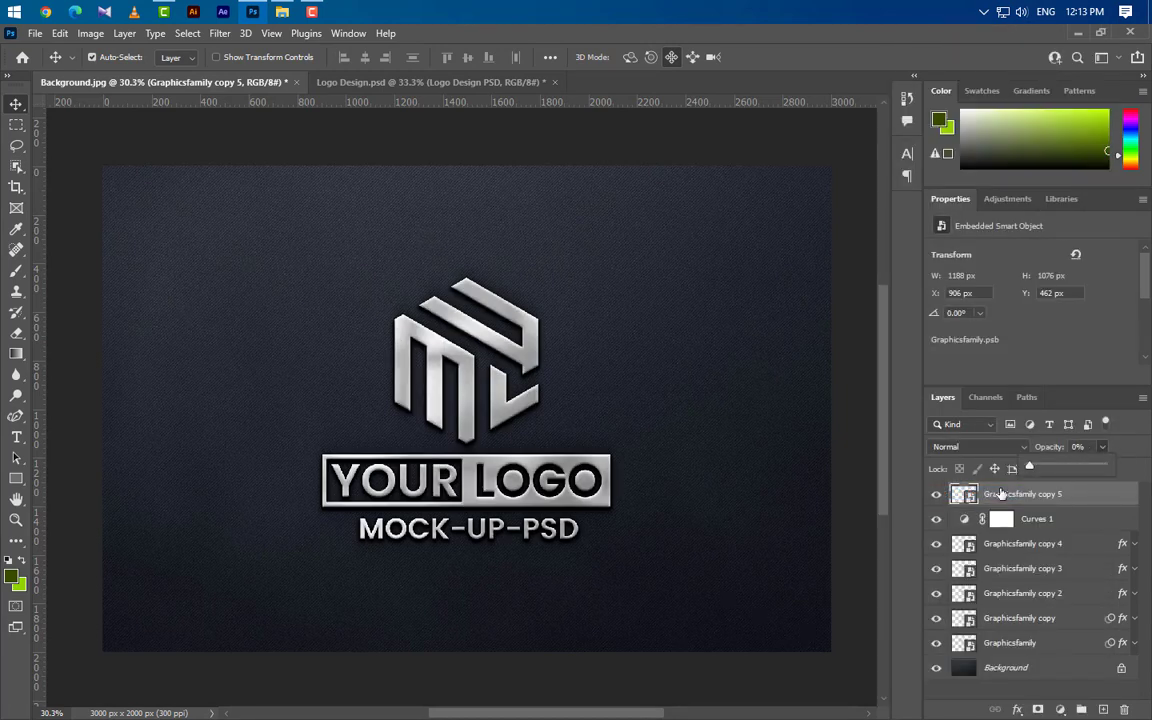
Rename the Graphicsfamily copy 5 layer as [ YOUR LOGO HERE ].
{"action": "double_click", "coordinate": [1011, 493]}
{"action": "type", "text": "L"}
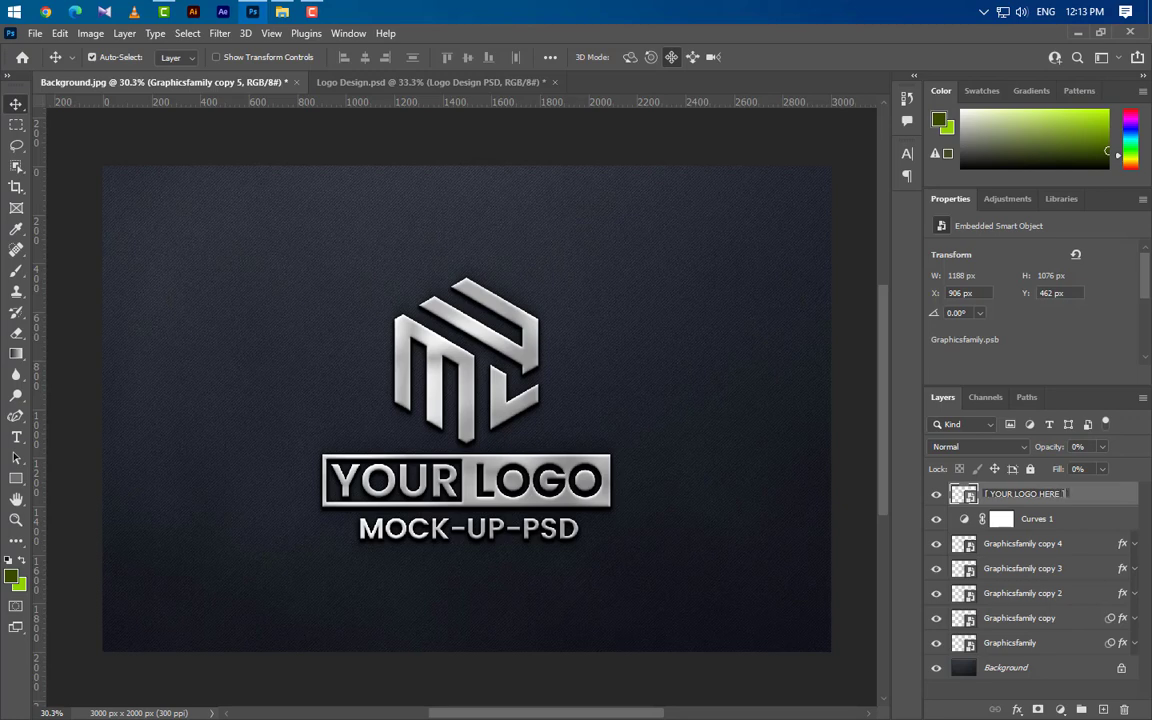
{"action": "key", "text": "Return"}
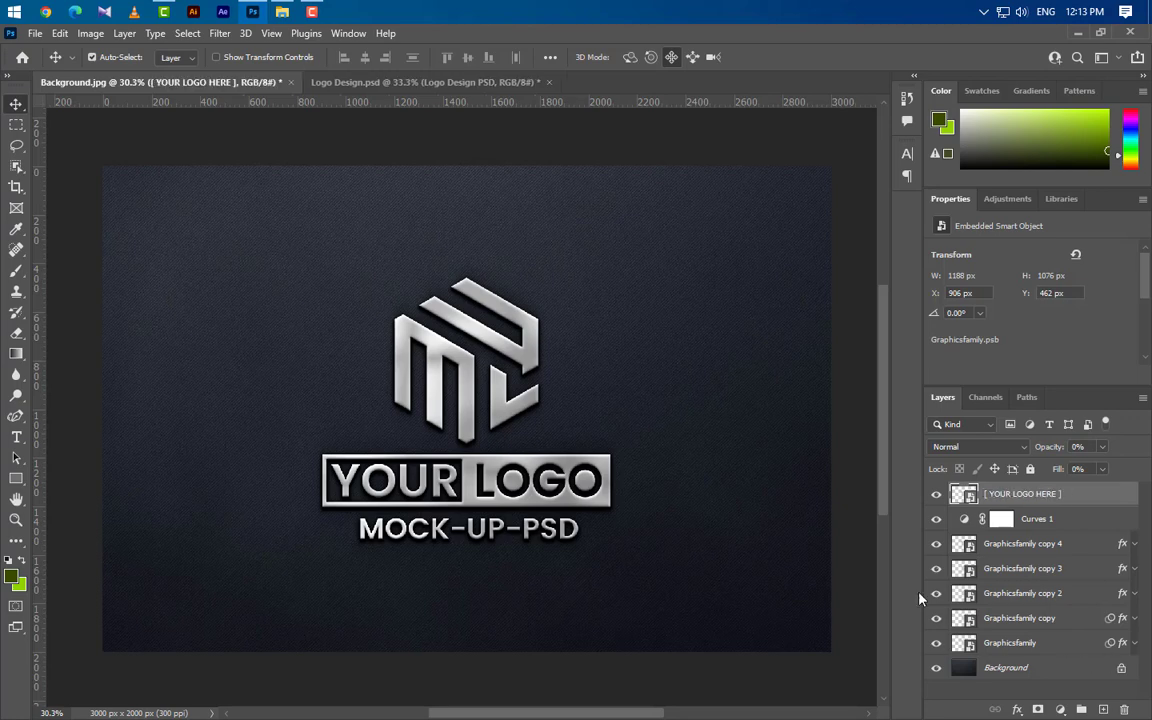
Open the [ YOUR LOGO HERE ] smart object's contents and bring in the Logo Design PSD layer from Logo Design.psd.
{"action": "double_click", "coordinate": [965, 495]}
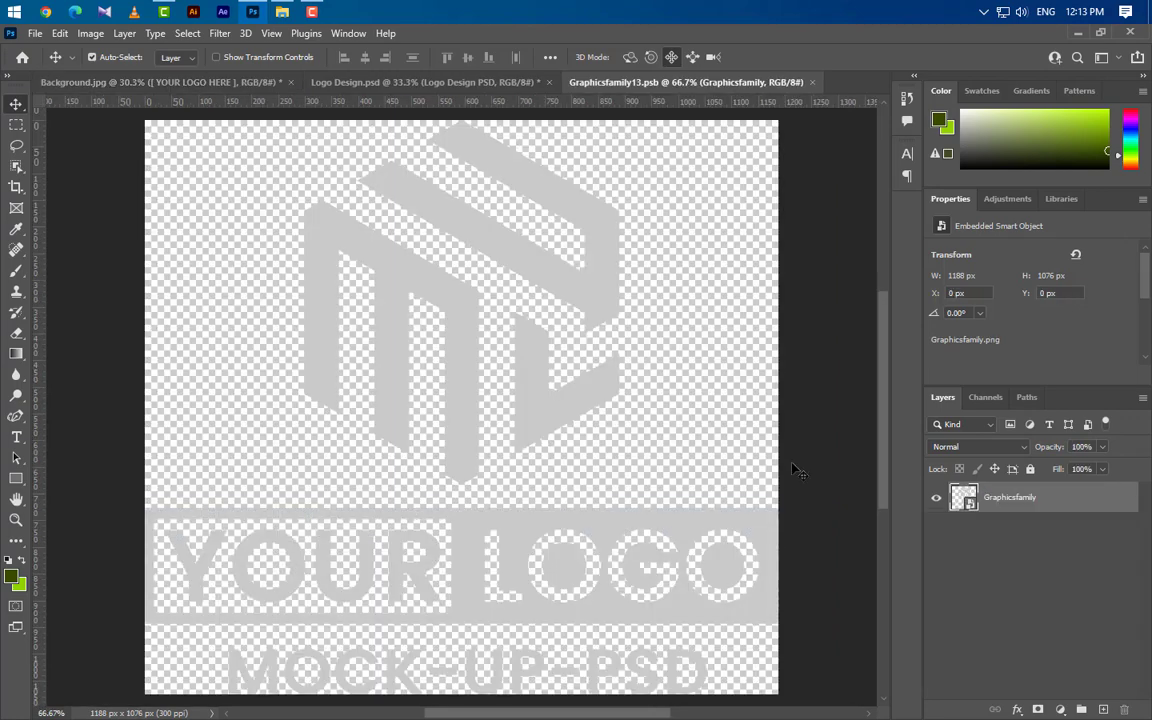
{"action": "left_click", "coordinate": [452, 85]}
{"action": "left_click_drag", "start_coordinate": [586, 378], "coordinate": [414, 489]}
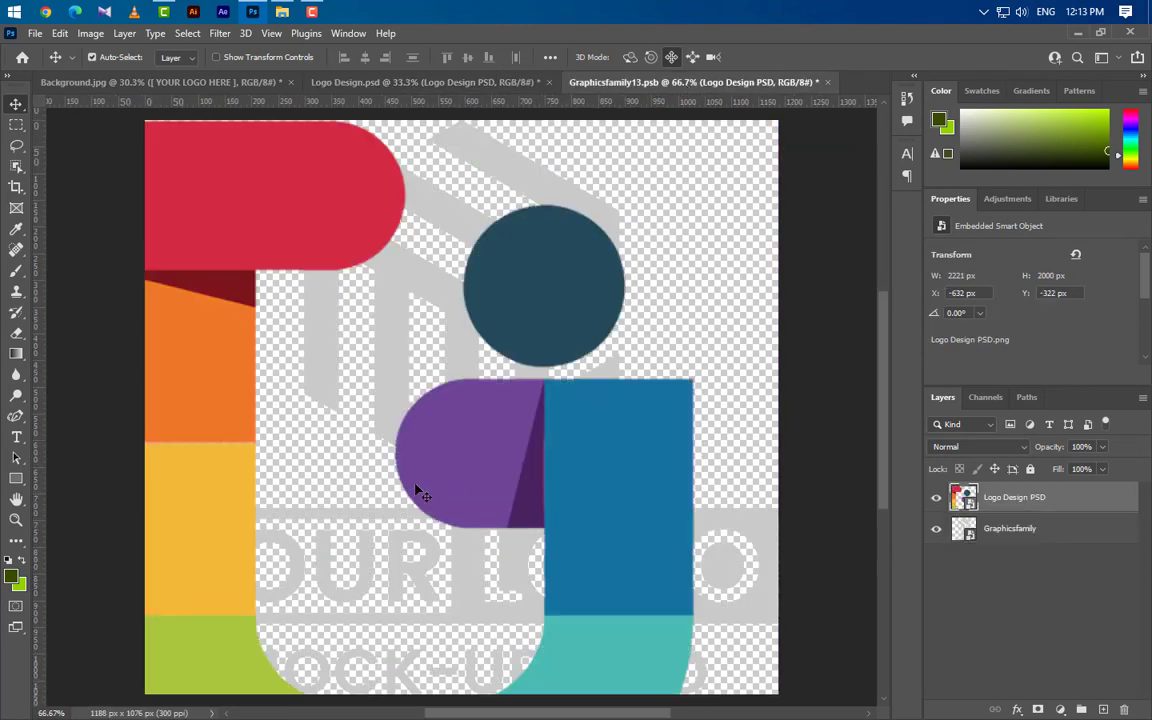
Scale the Logo Design PSD layer to 12.40% and center it on the canvas at X 594 px, Y 538 px.
{"action": "scroll", "coordinate": [468, 501], "scroll_direction": "down", "scroll_amount": 3}
{"action": "scroll", "coordinate": [490, 505], "scroll_direction": "down", "scroll_amount": 2}
{"action": "key", "text": "ctrl+t"}
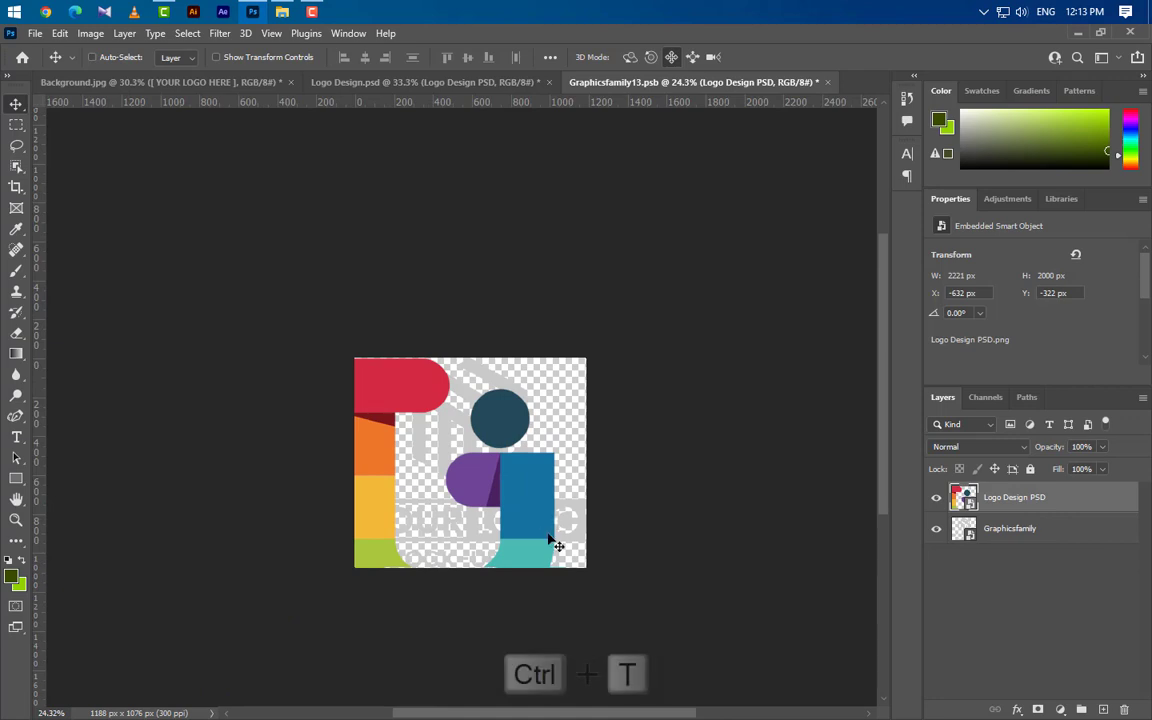
{"action": "left_click_drag", "start_coordinate": [448, 283], "coordinate": [448, 346]}
{"action": "left_click_drag", "start_coordinate": [449, 679], "coordinate": [499, 508]}
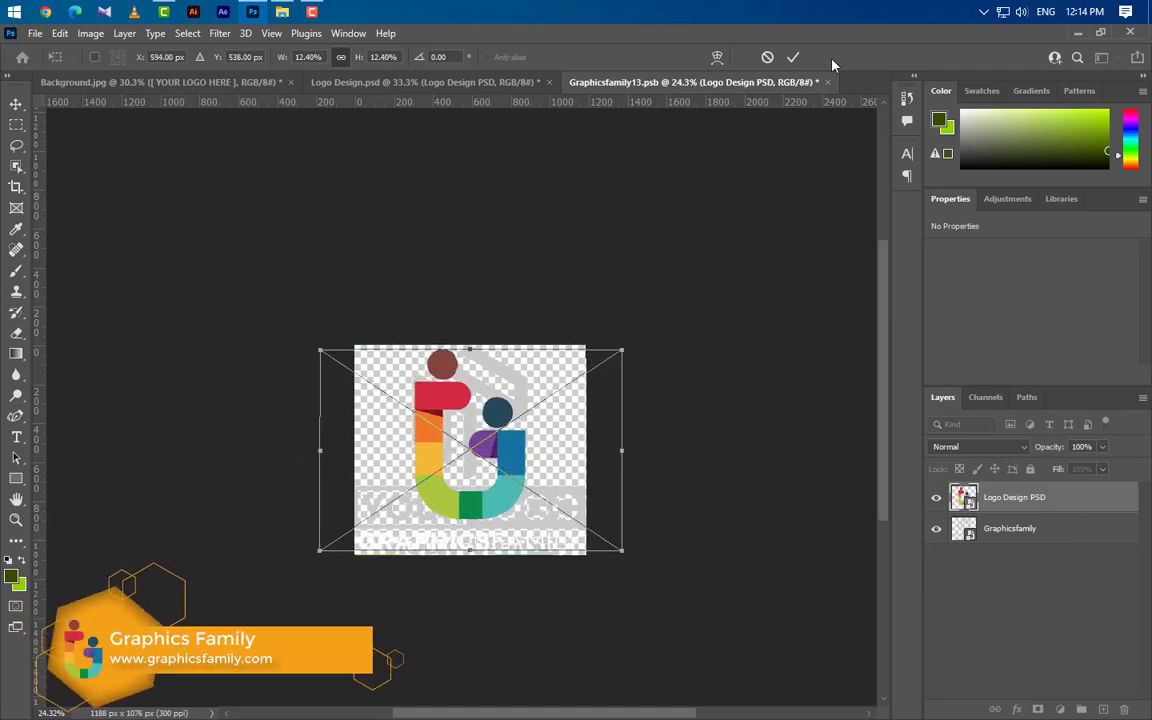
{"action": "left_click", "coordinate": [793, 57]}
Hide the old Graphicsfamily layer, save and close the smart object document, and return to Background.jpg.
{"action": "left_click", "coordinate": [936, 528]}
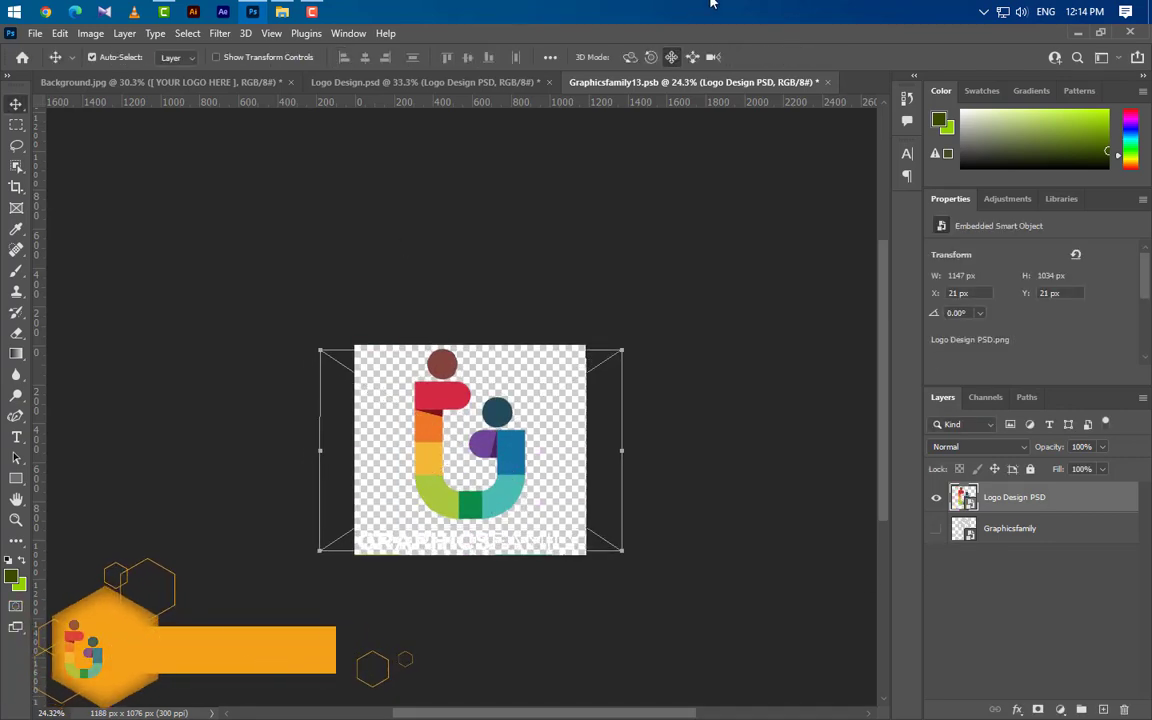
{"action": "left_click", "coordinate": [827, 82]}
{"action": "left_click", "coordinate": [502, 293]}
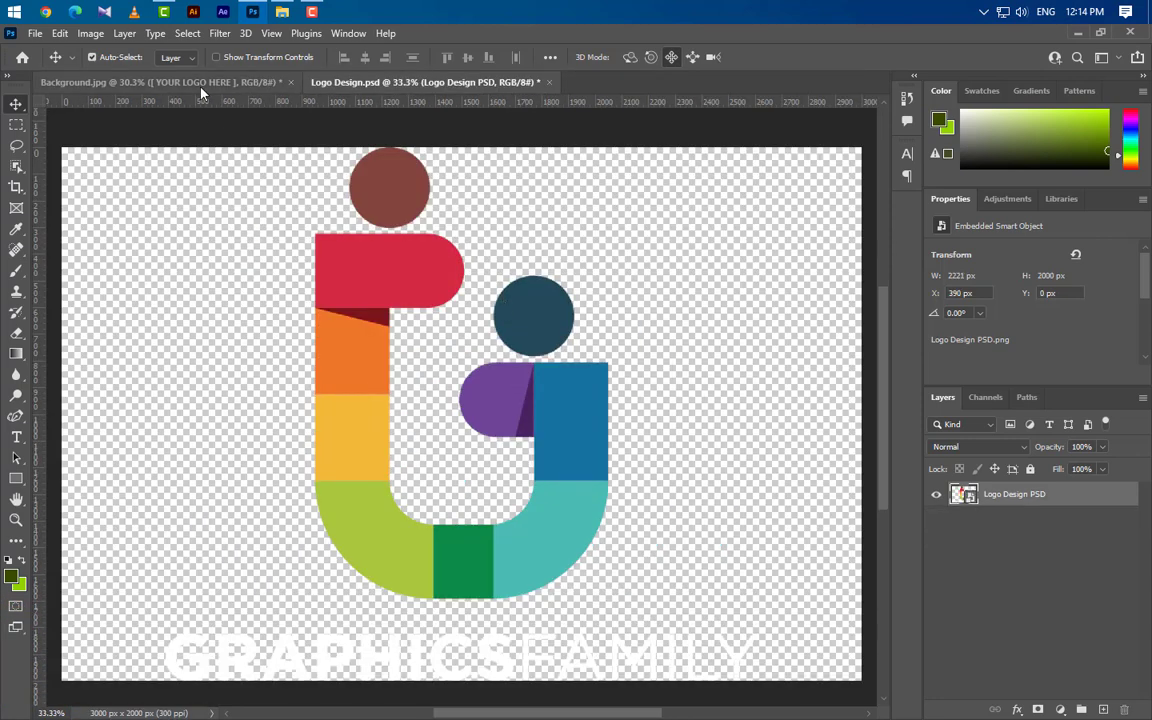
{"action": "left_click", "coordinate": [180, 80]}
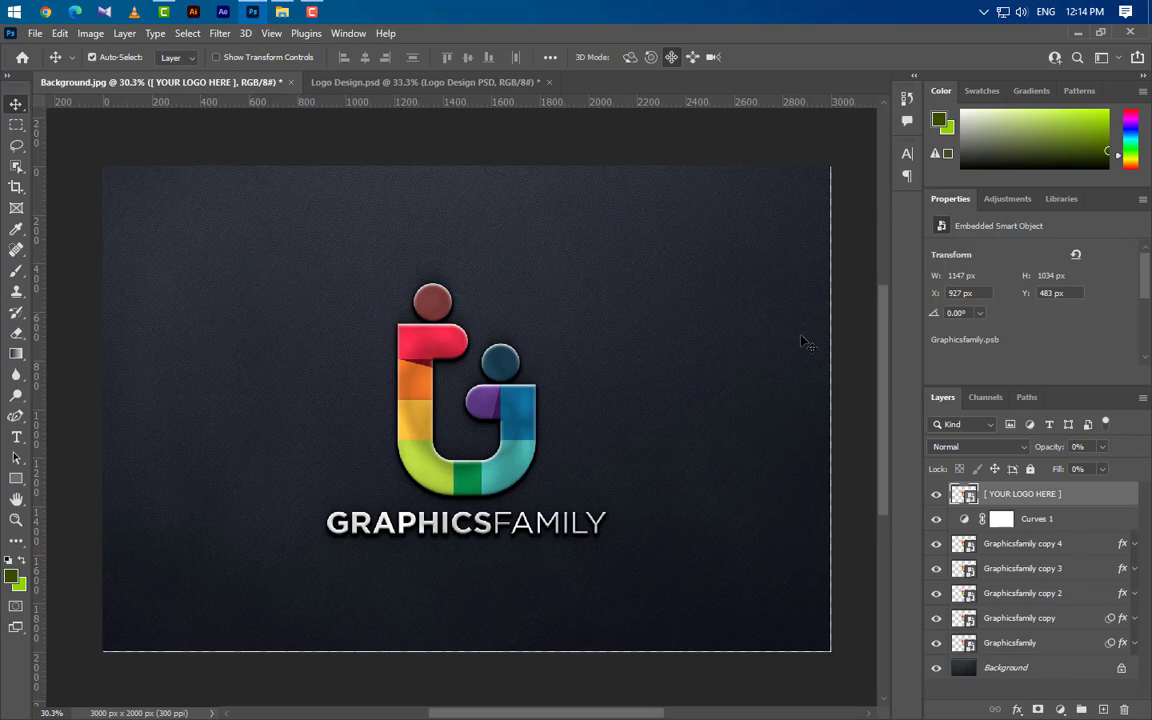